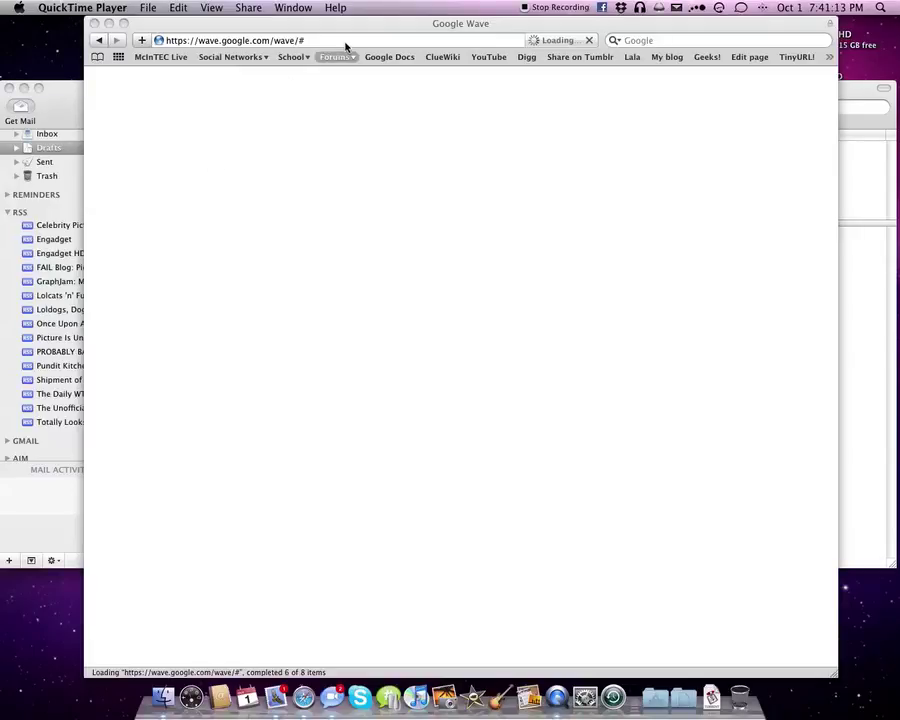
# - Bring Safari to the front and let the Google Wave inbox load its 11 waves
pyautogui.click(446, 27)
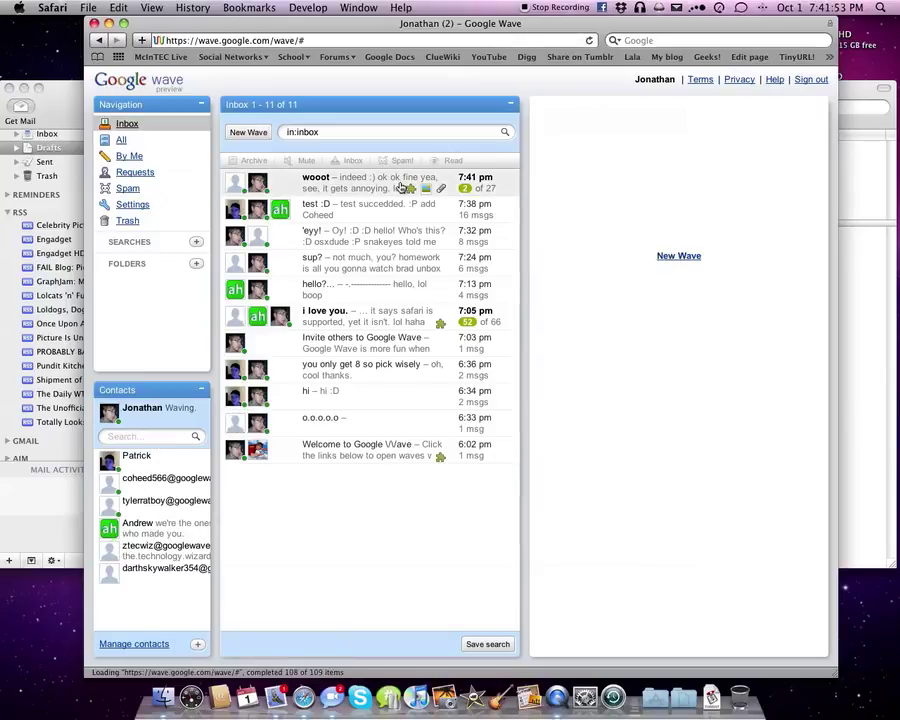
# - Open the wooot wave and scroll through its attachments, map and YouTube video
pyautogui.click(418, 191)
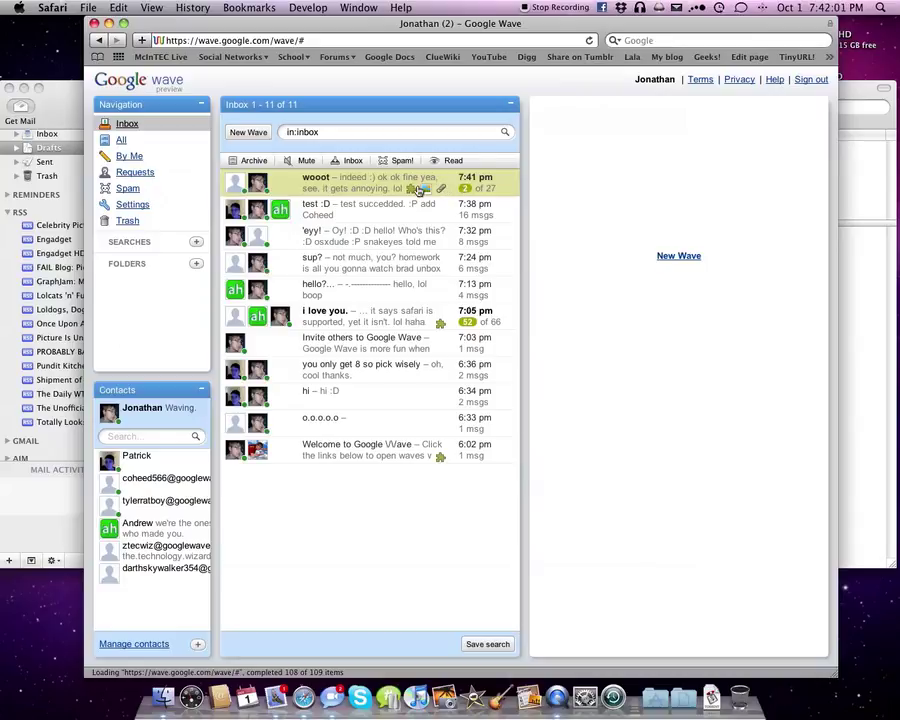
pyautogui.click(418, 191)
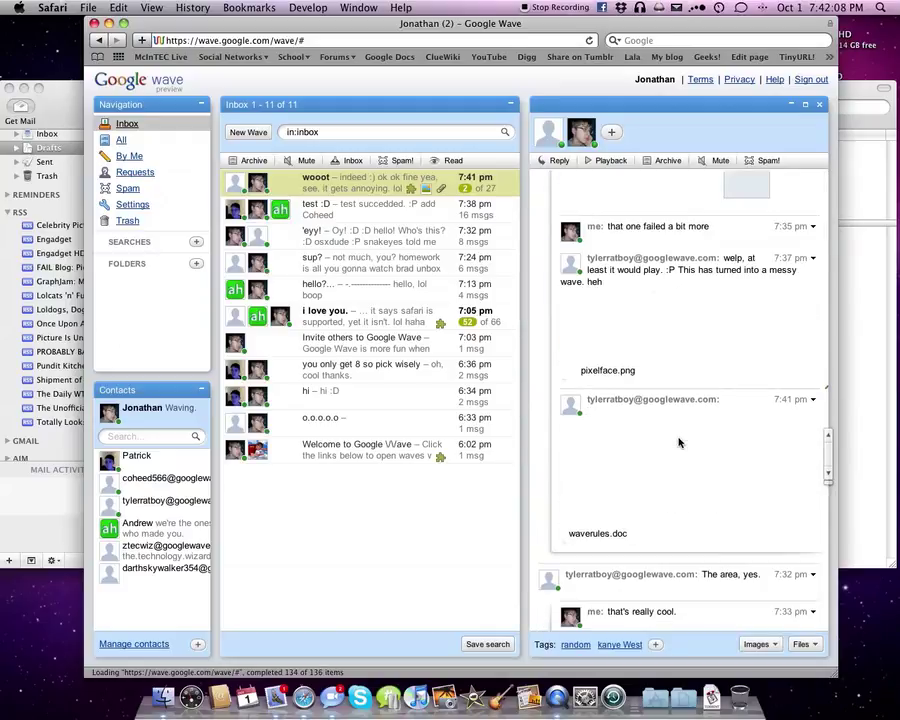
pyautogui.scroll(10, 626, 422)
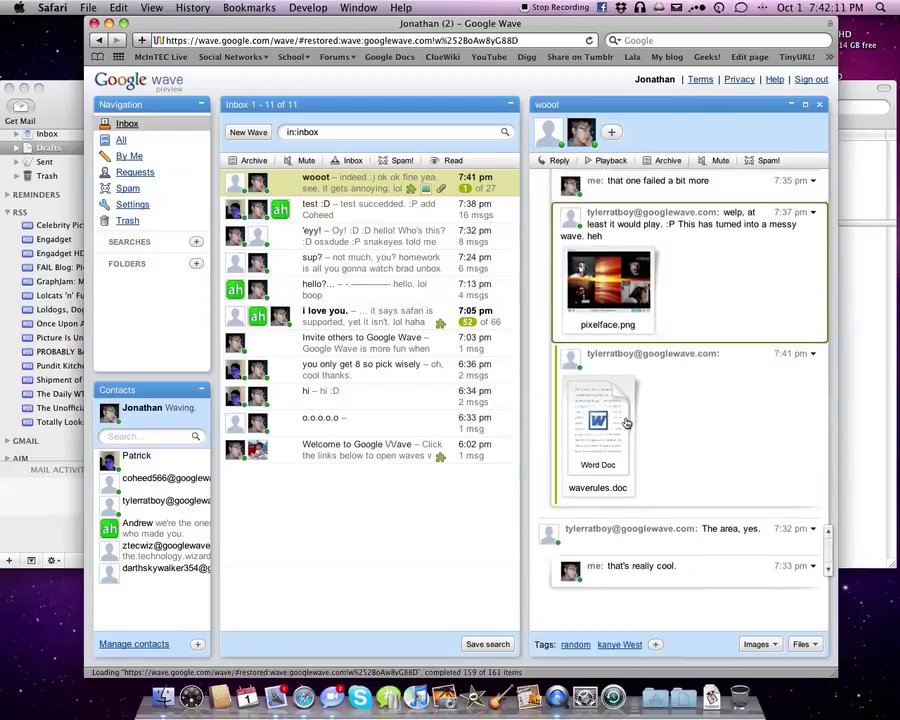
pyautogui.scroll(-2, 626, 422)
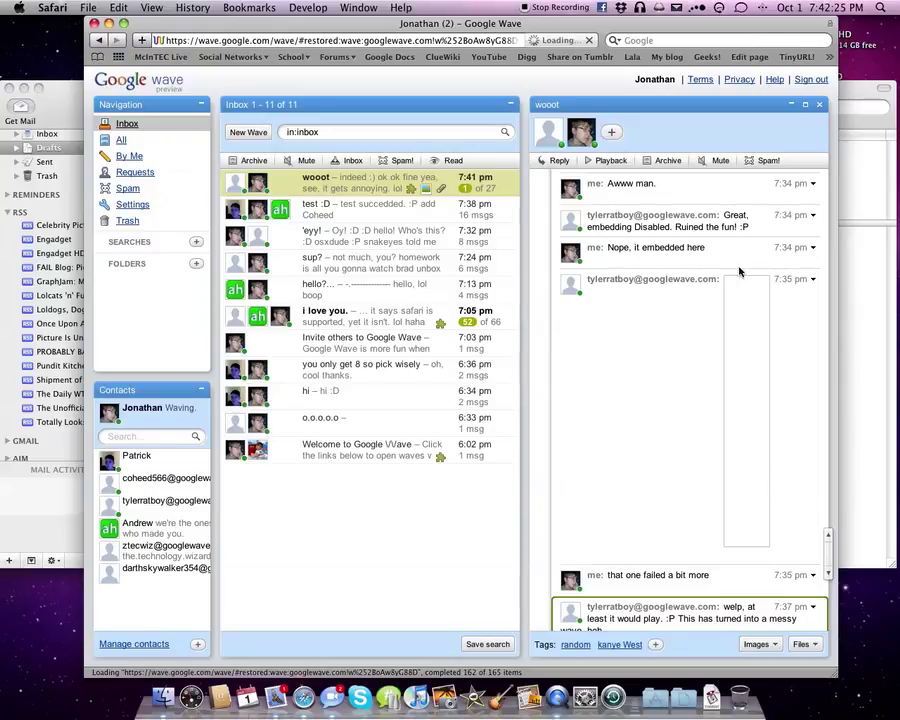
pyautogui.scroll(5, 743, 262)
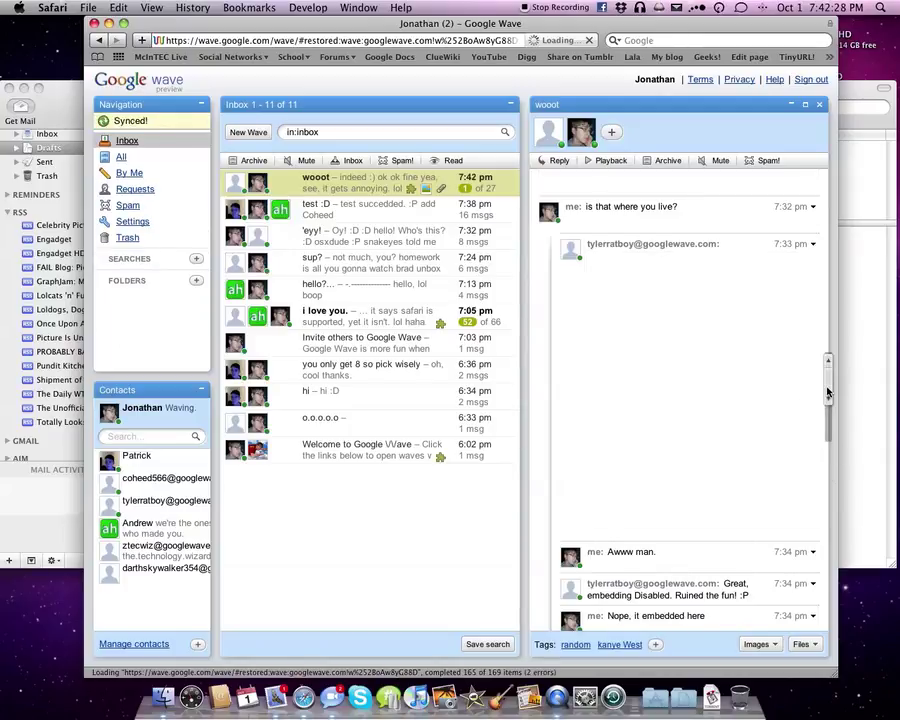
pyautogui.scroll(1, 823, 370)
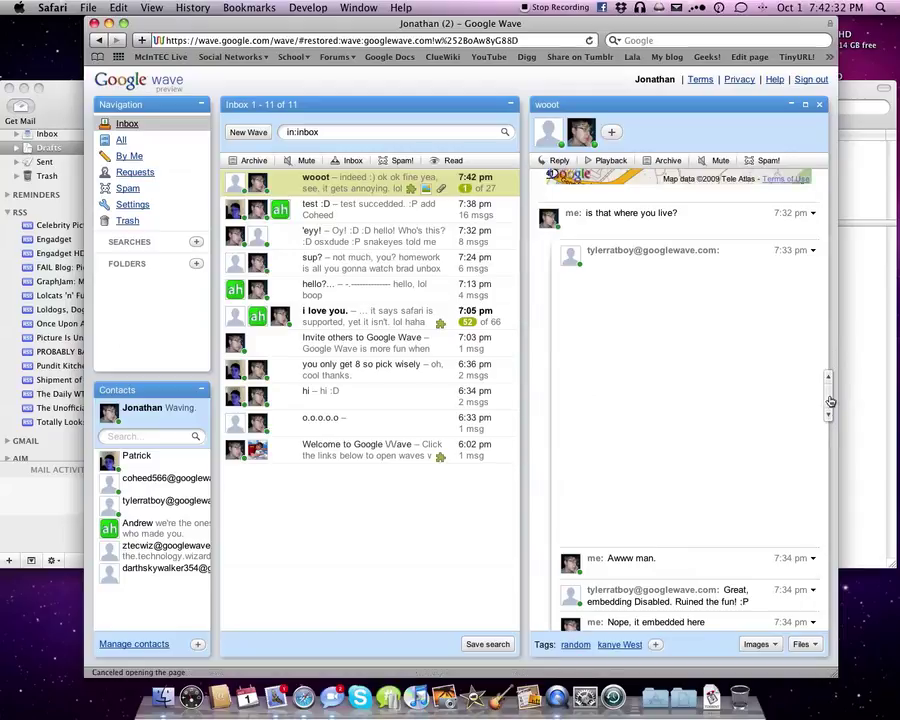
pyautogui.moveTo(825, 398); pyautogui.dragTo(834, 578)
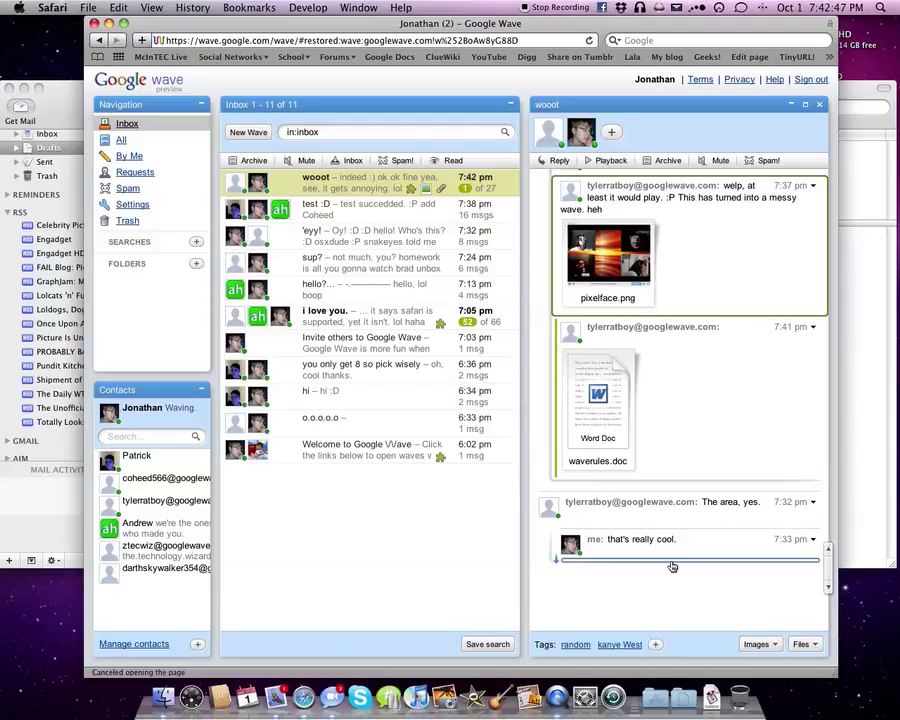
pyautogui.scroll(1, 668, 432)
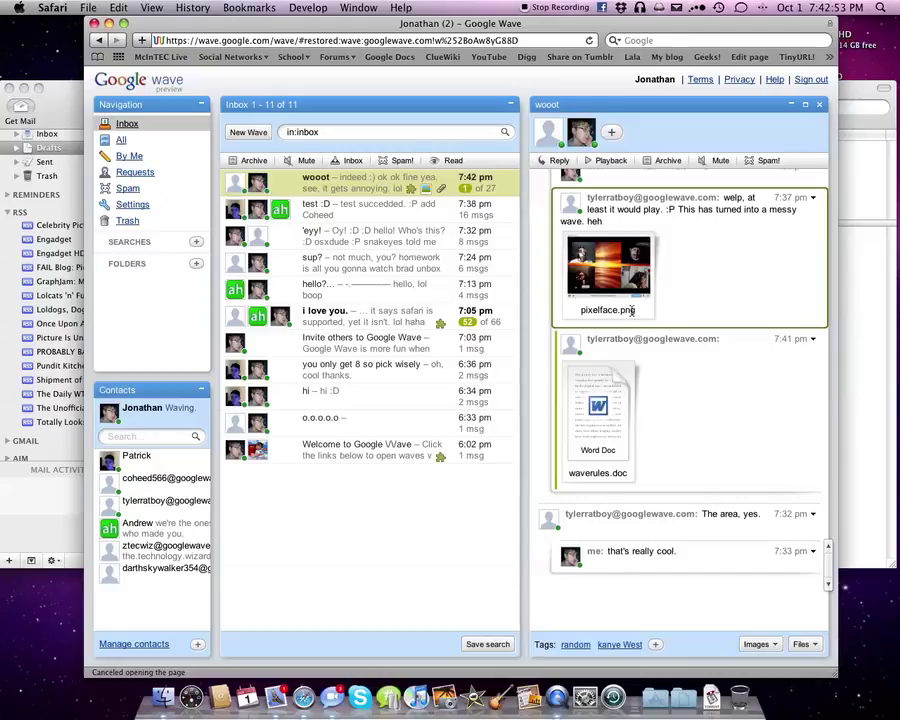
pyautogui.scroll(5, 630, 311)
pyautogui.scroll(12, 632, 311)
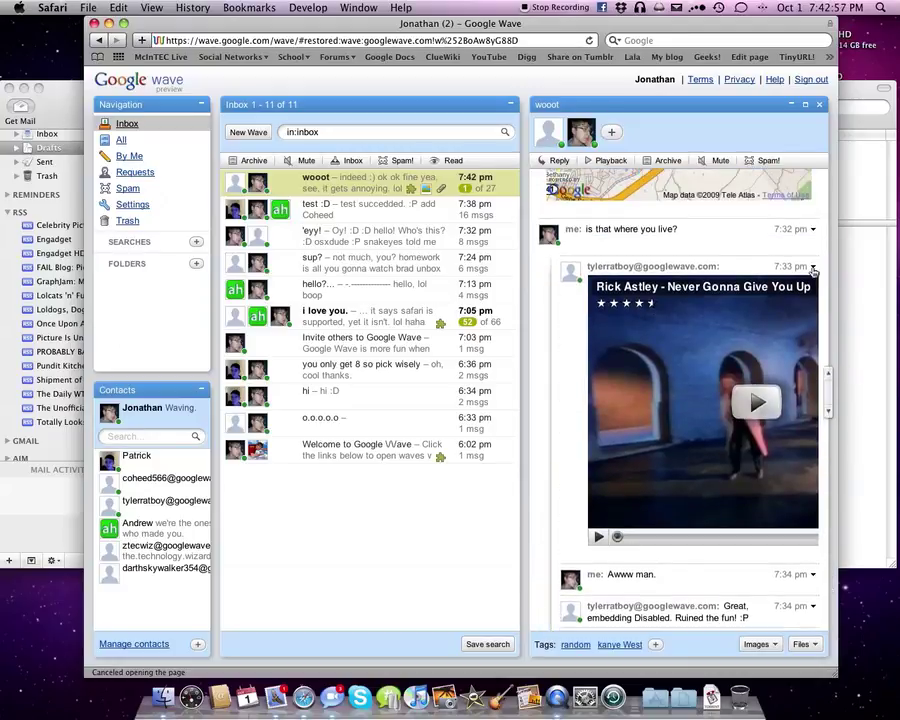
# - Delete the 7:33 pm Rick Astley video message and the 7:35 pm video message
pyautogui.click(814, 267)
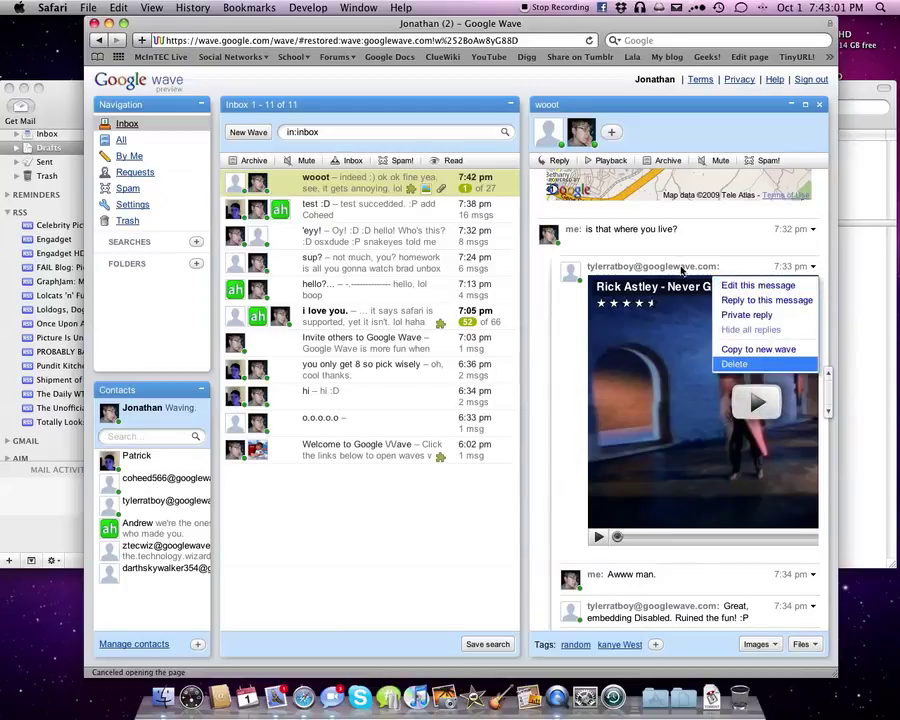
pyautogui.press('Return')
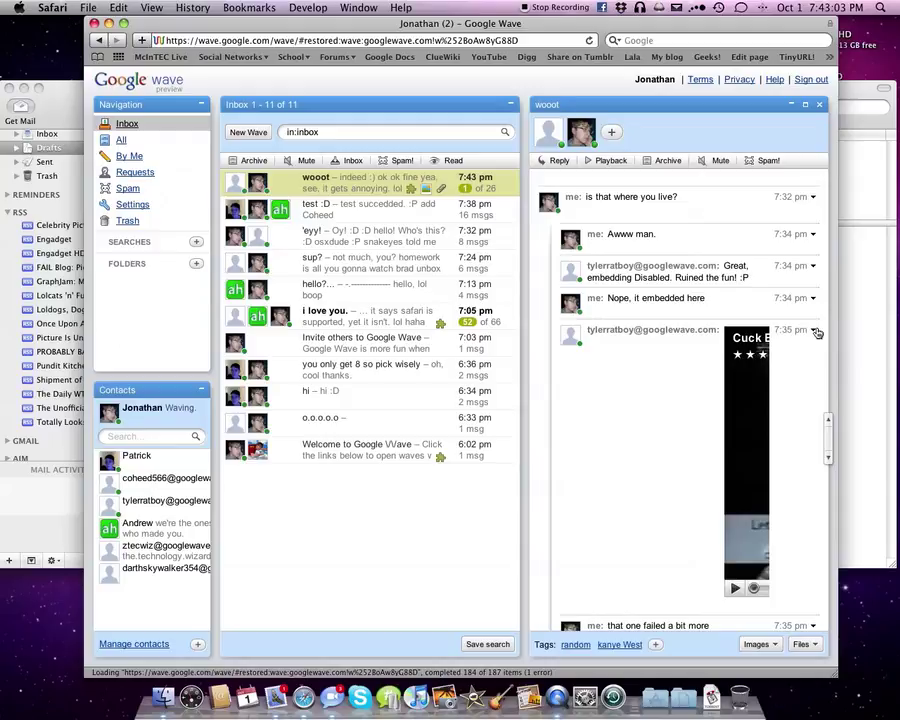
pyautogui.click(813, 330)
pyautogui.click(796, 428)
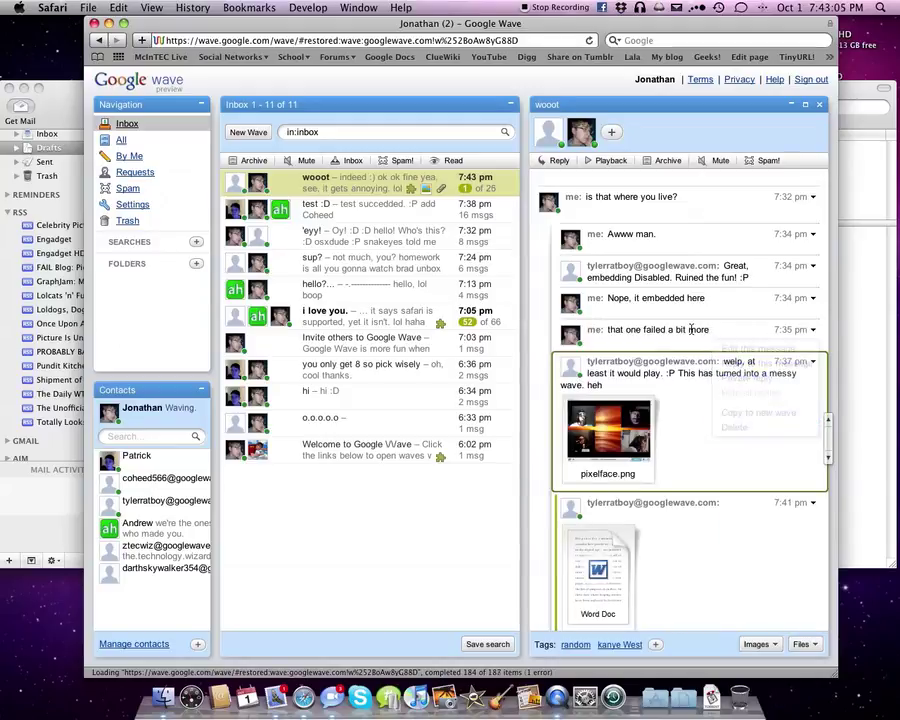
pyautogui.scroll(-5, 690, 330)
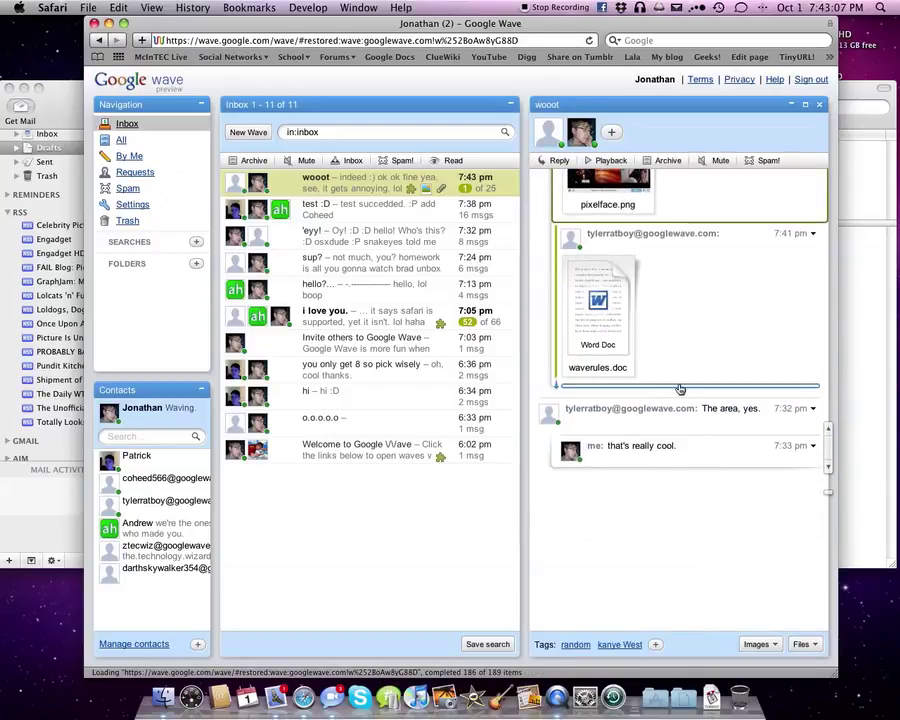
pyautogui.scroll(3, 675, 350)
pyautogui.scroll(-2, 673, 348)
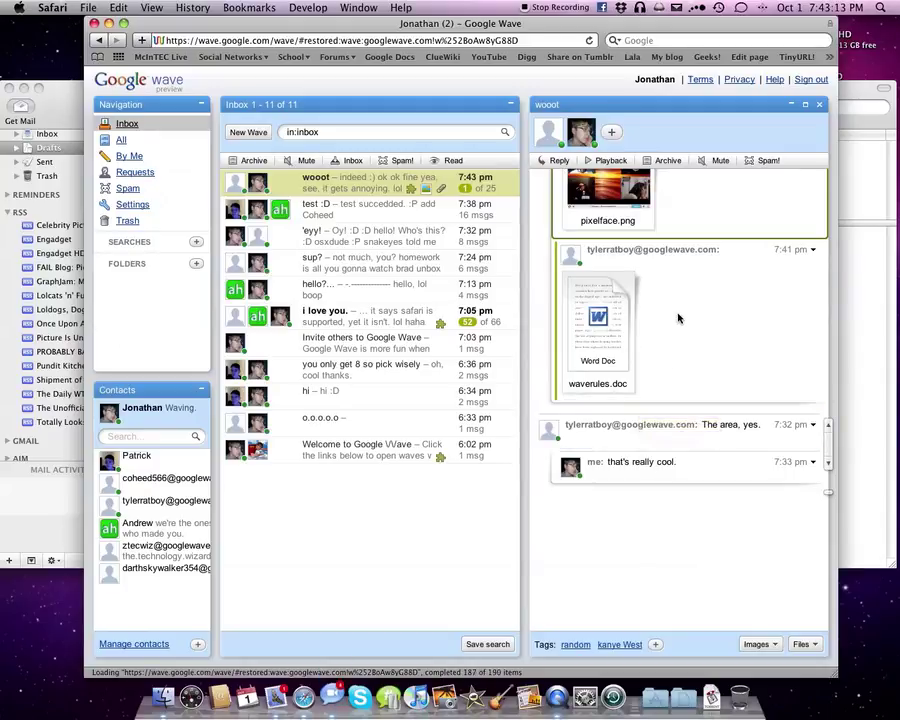
pyautogui.scroll(1, 679, 315)
pyautogui.scroll(3, 678, 318)
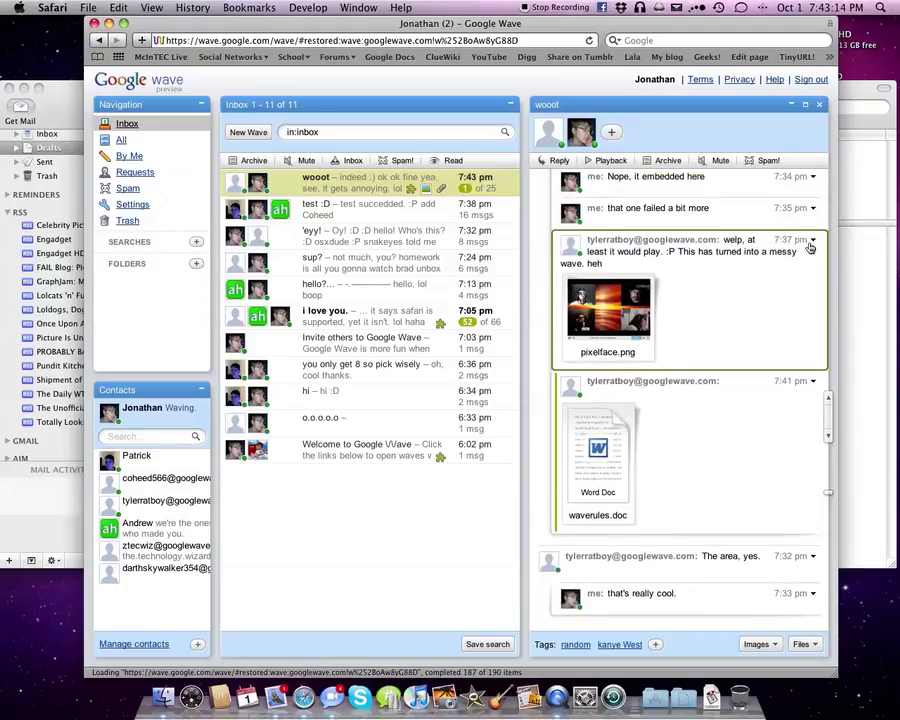
pyautogui.scroll(-2, 790, 330)
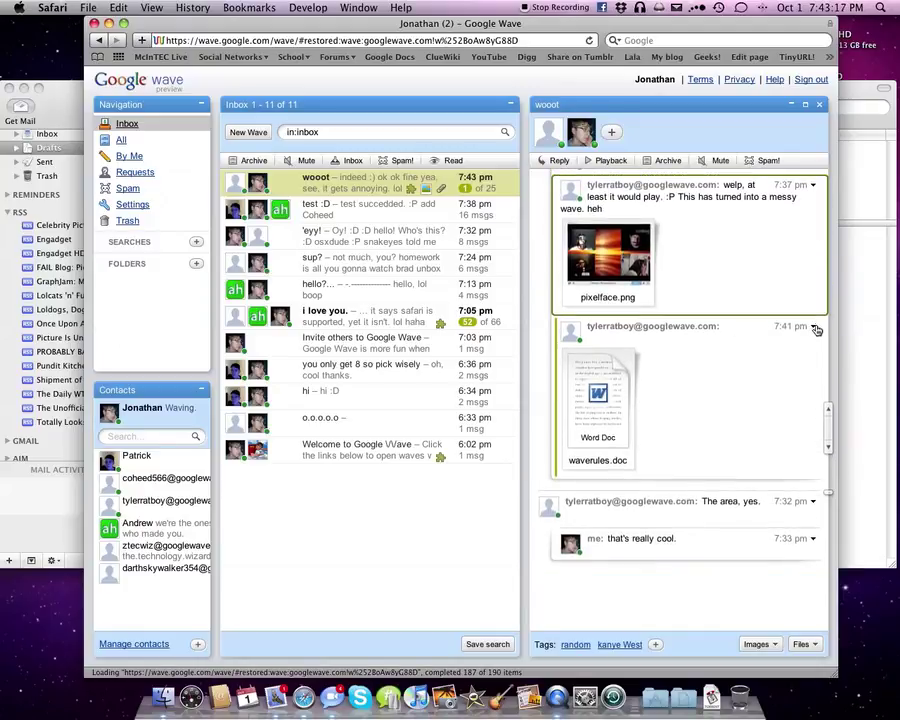
pyautogui.scroll(2, 765, 305)
pyautogui.scroll(-6, 765, 305)
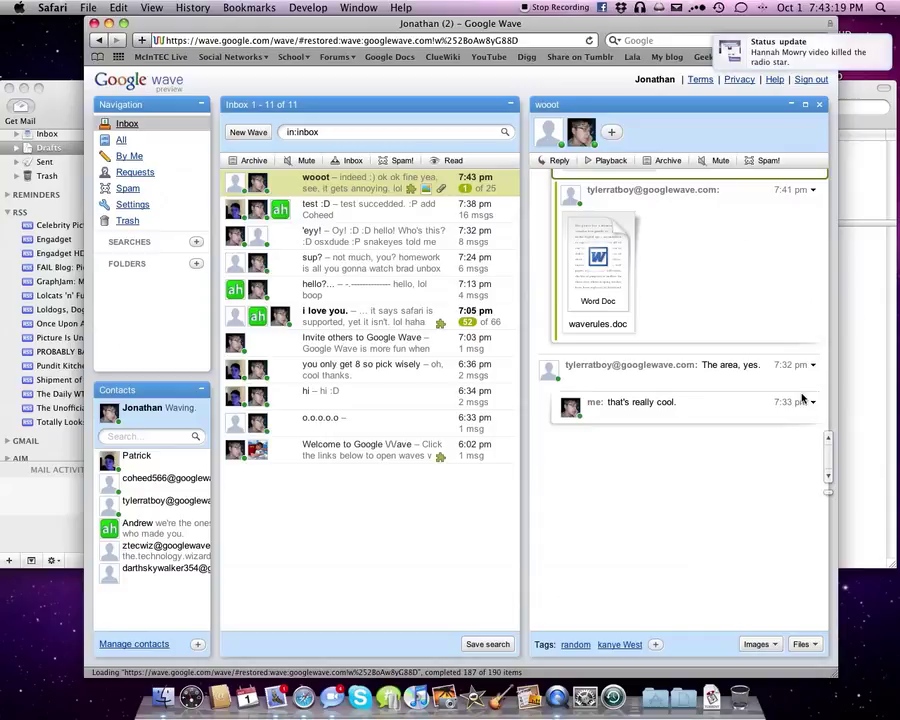
# - Append 'we are no strangers to love' to the 7:32 pm 'The area, yes.' message and save
pyautogui.click(812, 366)
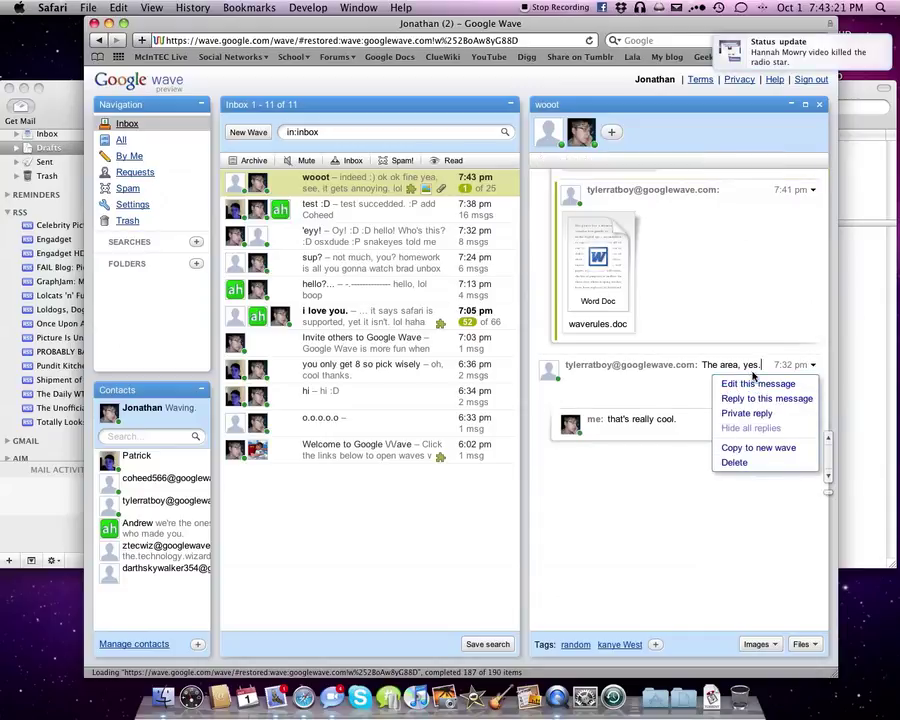
pyautogui.click(749, 383)
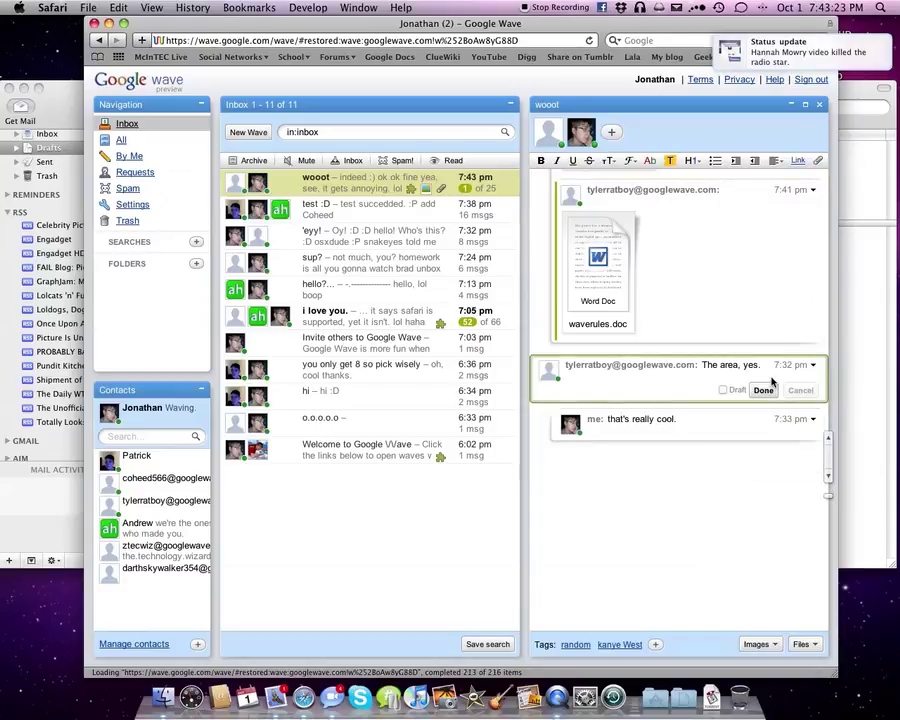
pyautogui.write('we are no strangers to love')
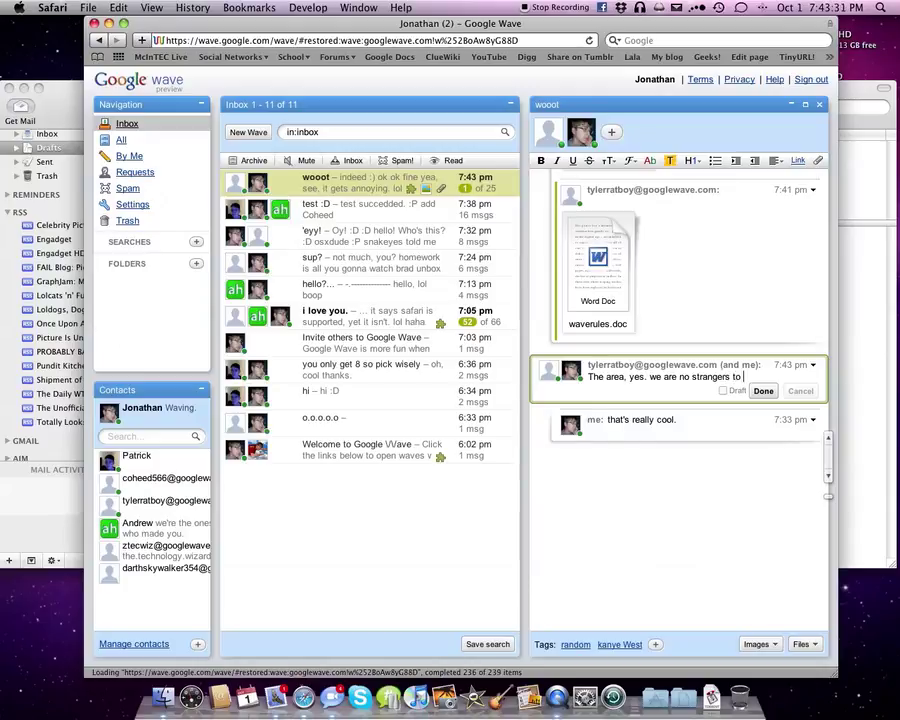
pyautogui.click(763, 391)
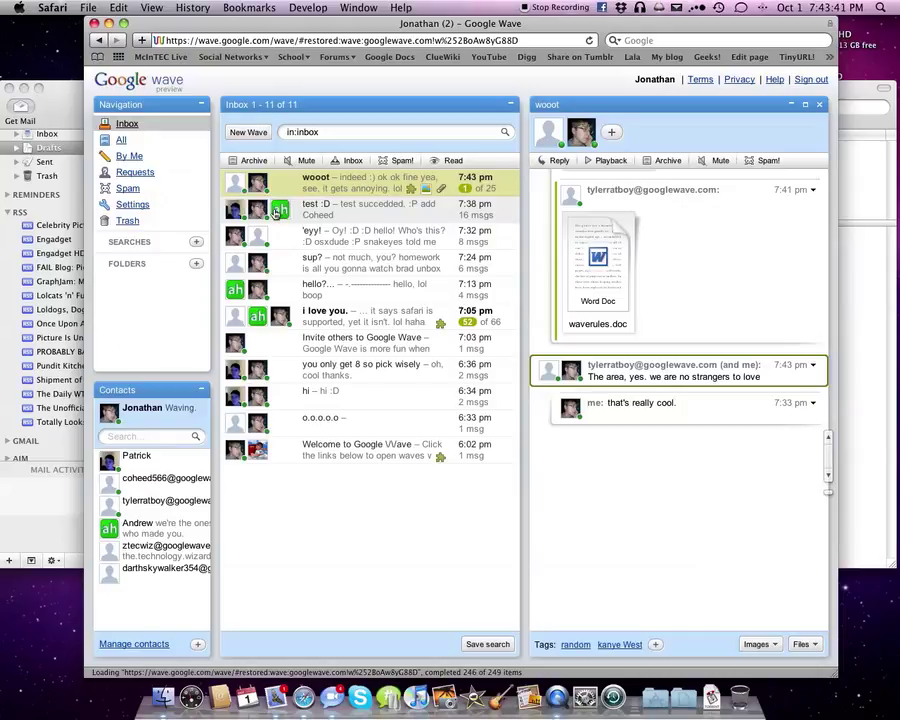
# - Open the test :D wave and scroll through its 16-message chat about contacts and invites
pyautogui.click(349, 214)
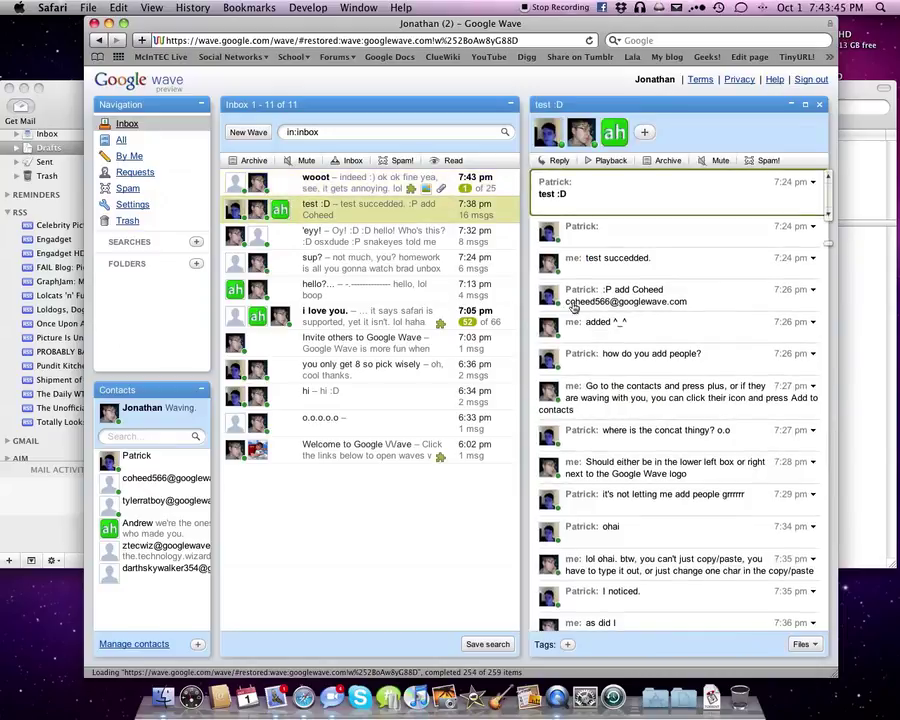
pyautogui.scroll(-3, 630, 325)
pyautogui.scroll(-3, 628, 322)
pyautogui.scroll(4, 628, 322)
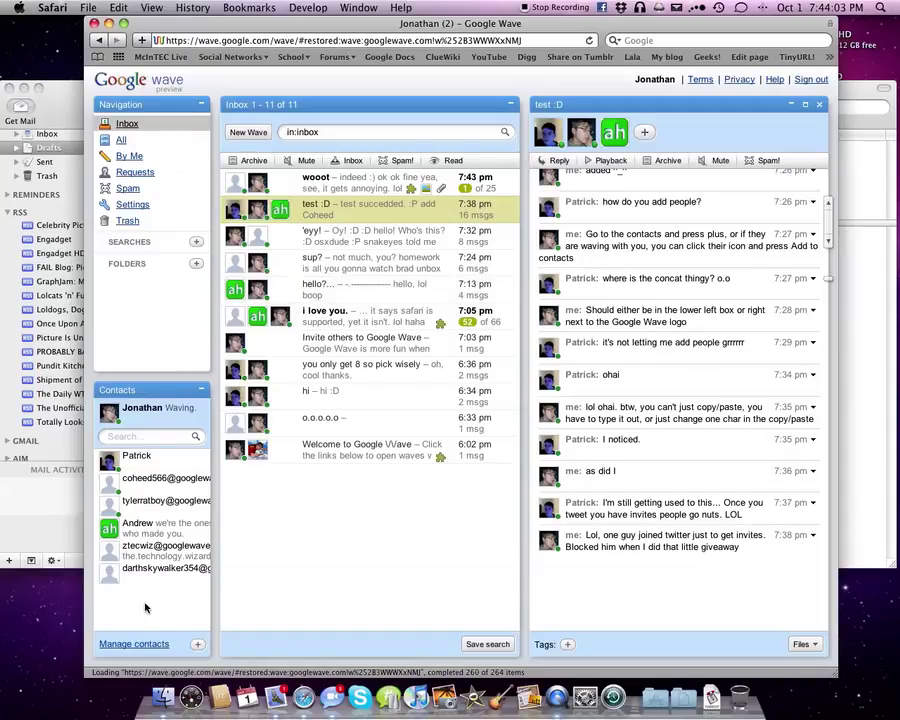
pyautogui.click(198, 644)
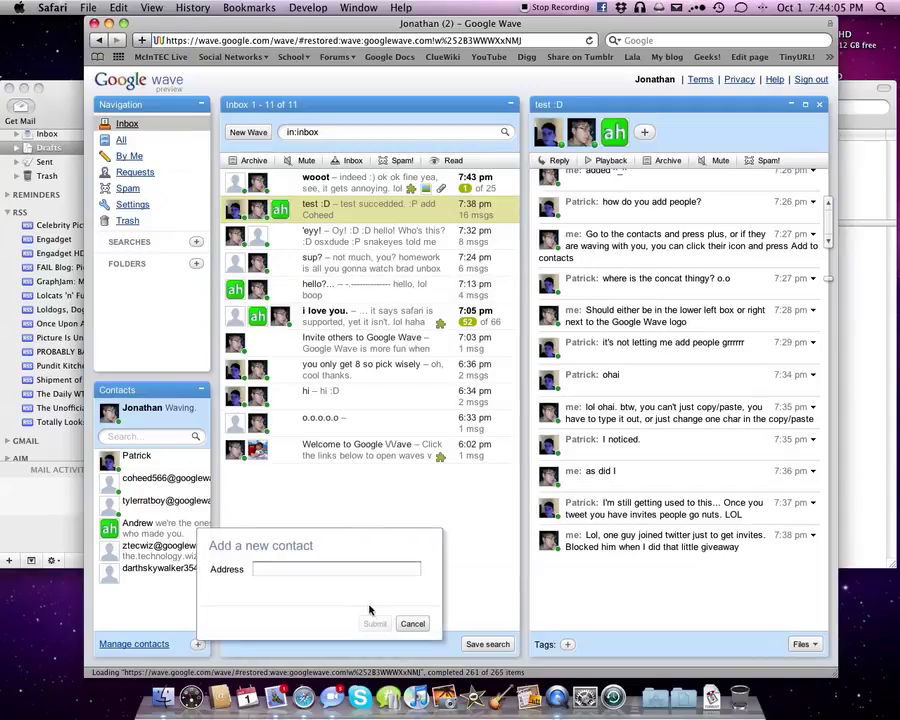
pyautogui.click(412, 623)
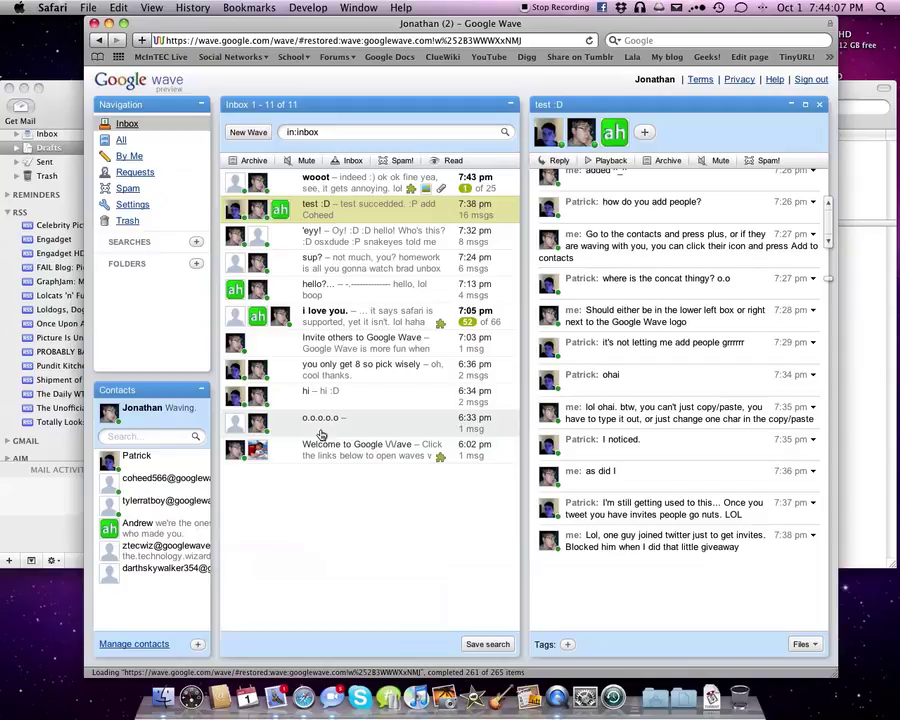
pyautogui.click(198, 645)
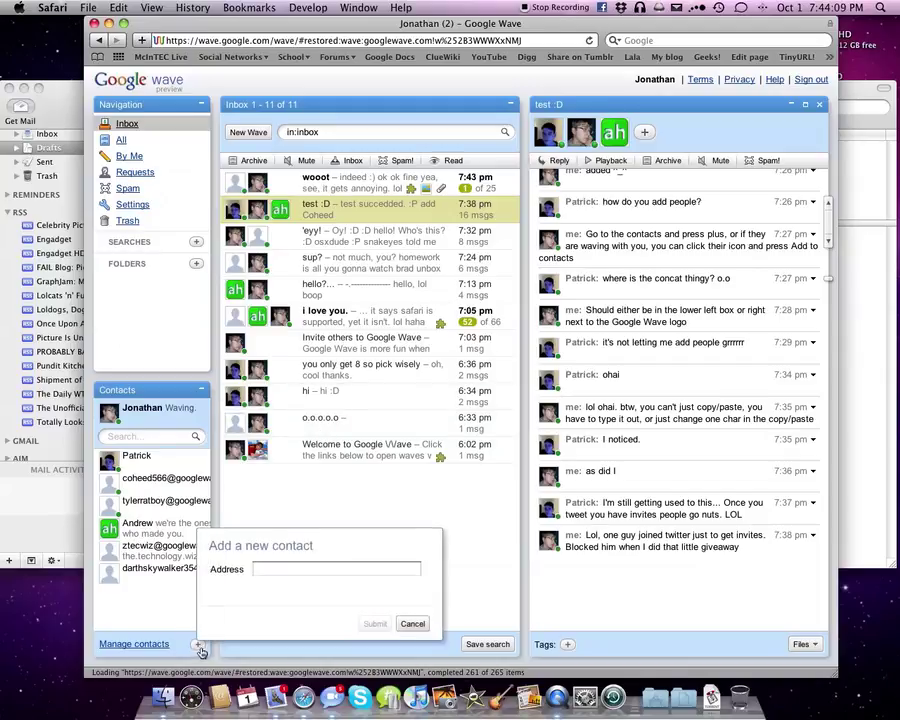
pyautogui.click(412, 623)
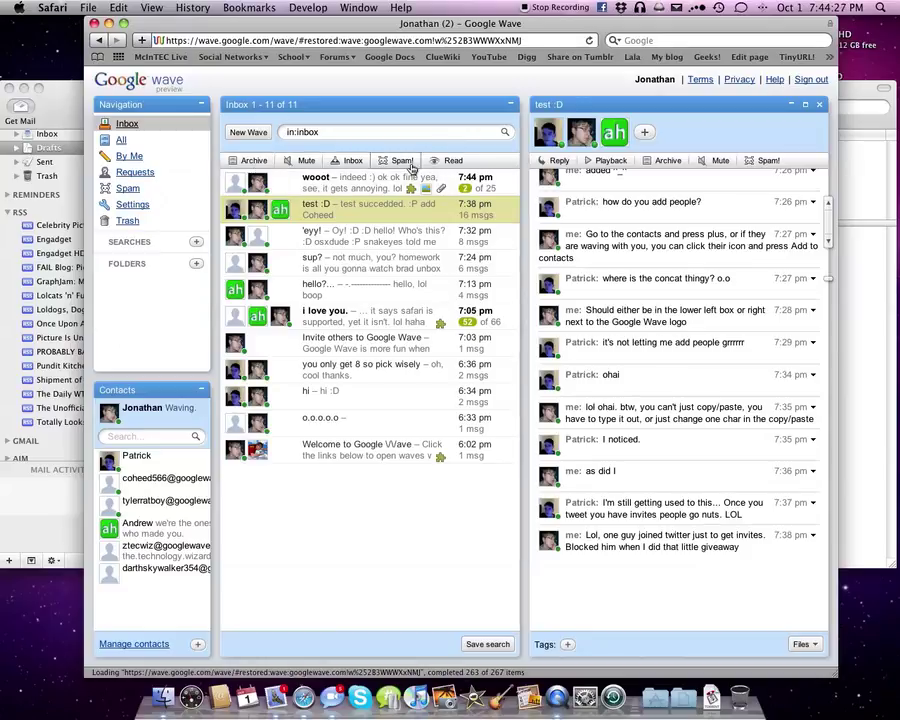
# - Browse the All, By me, Requests, Spam and Settings wave lists
pyautogui.click(121, 140)
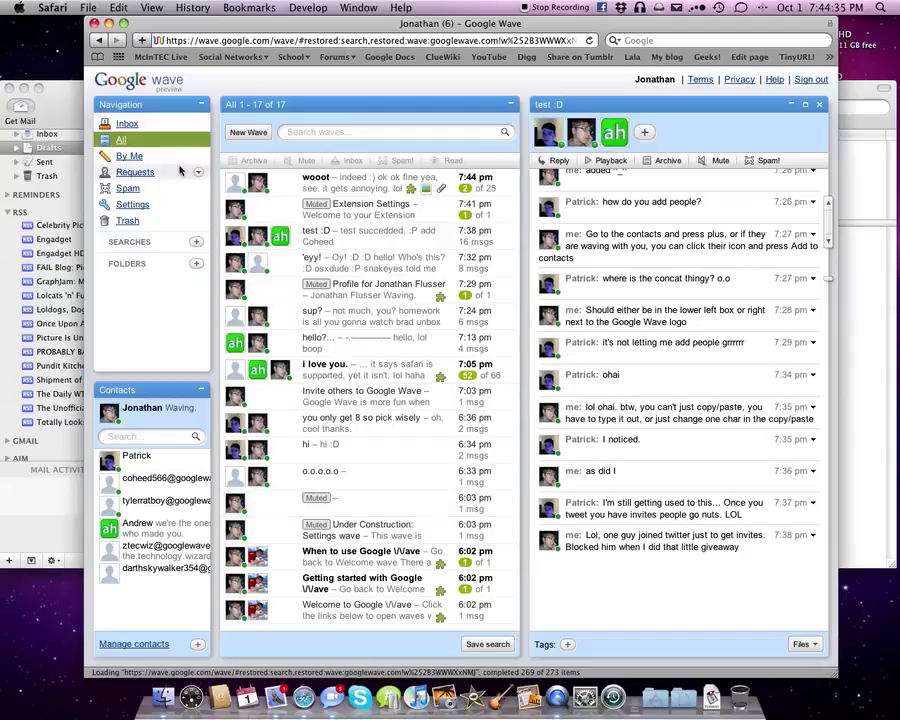
pyautogui.click(129, 156)
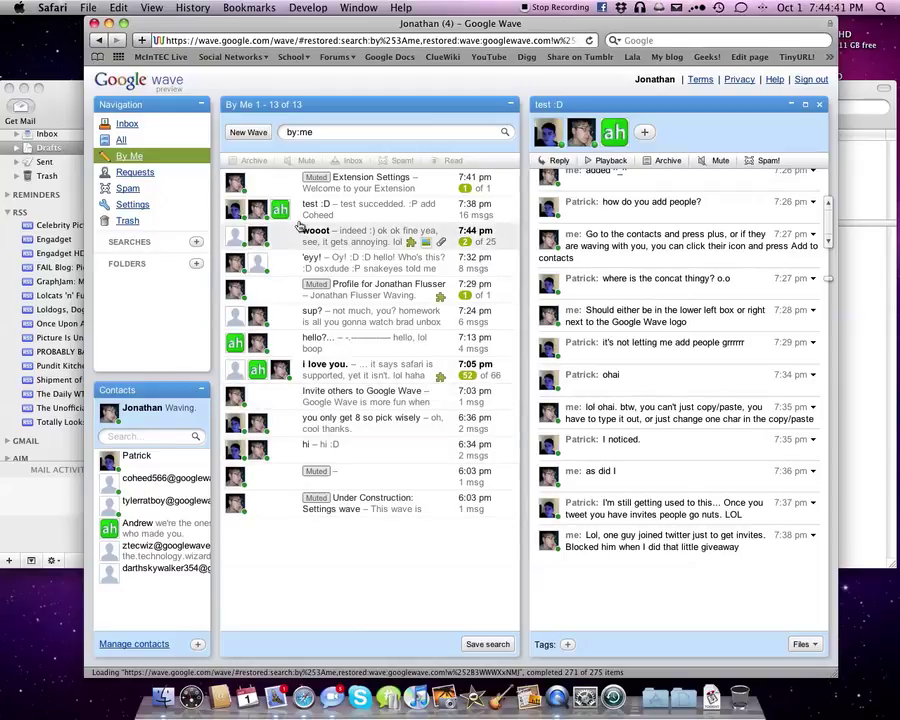
pyautogui.click(130, 173)
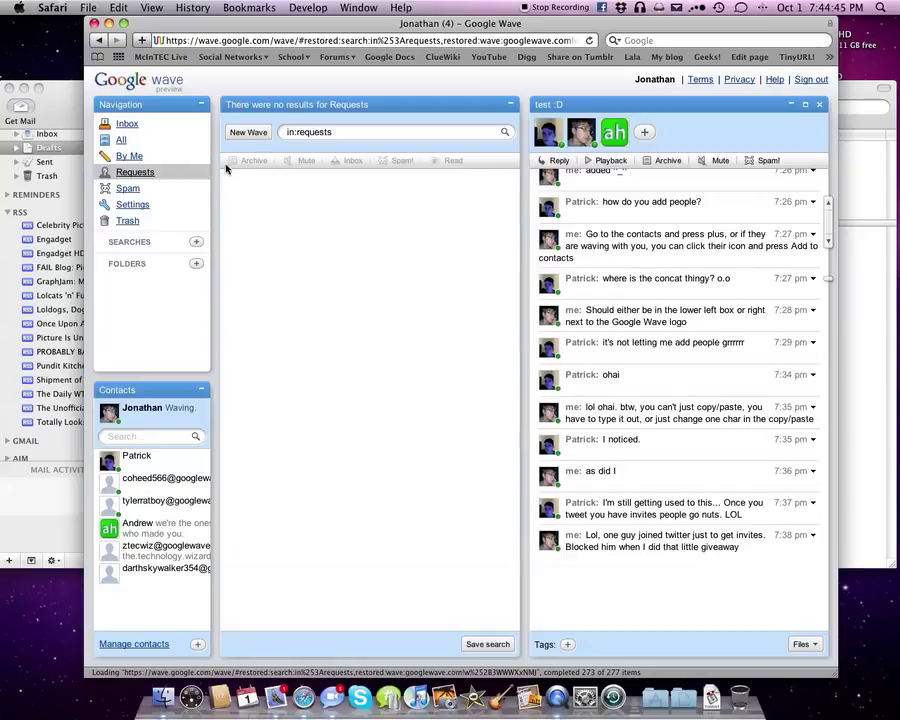
pyautogui.click(198, 174)
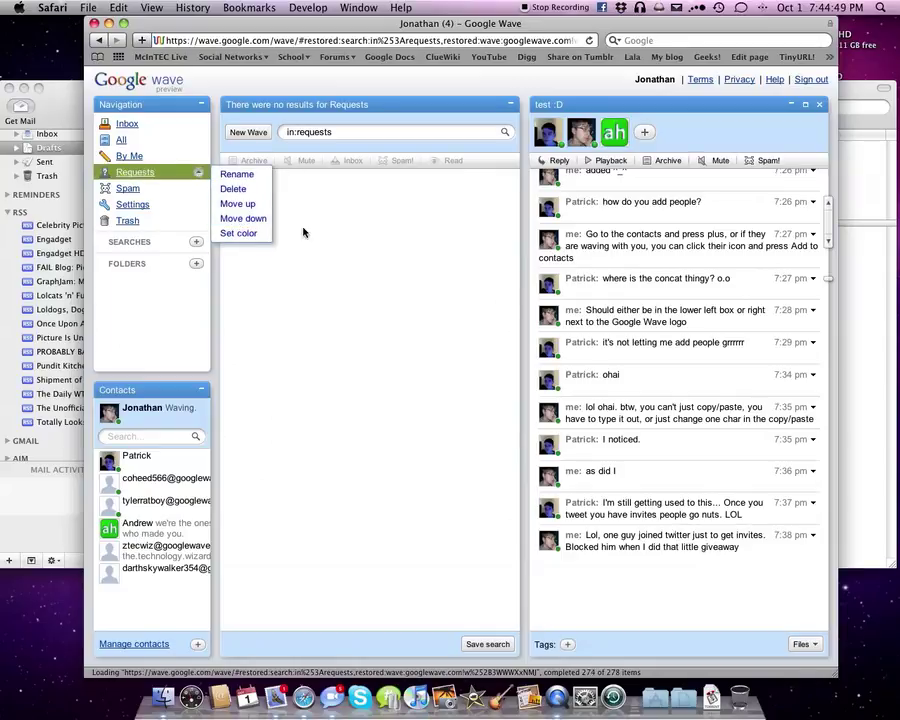
pyautogui.click(128, 189)
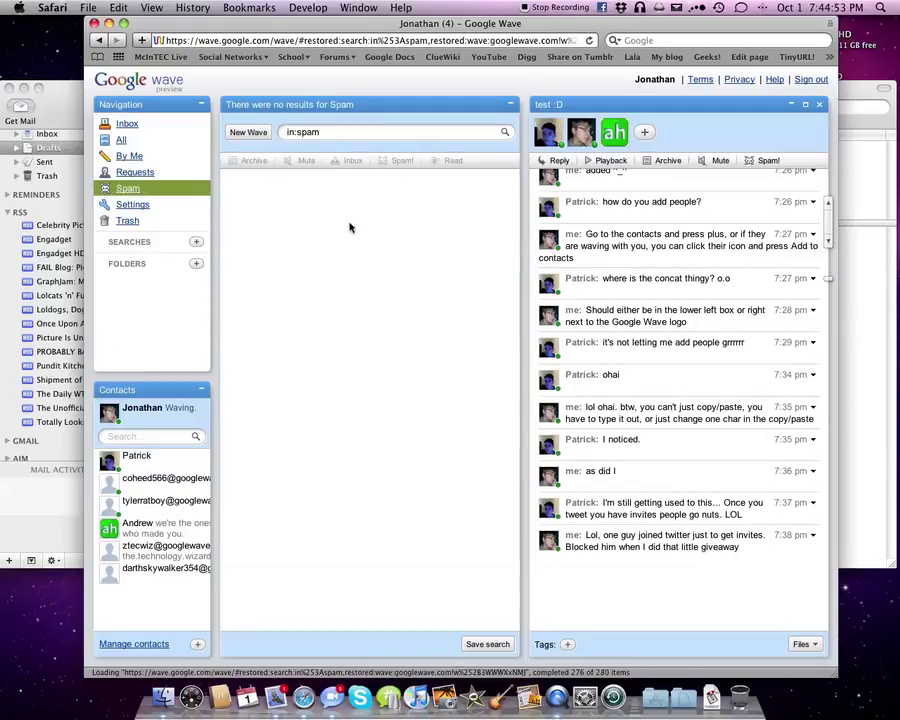
pyautogui.click(134, 204)
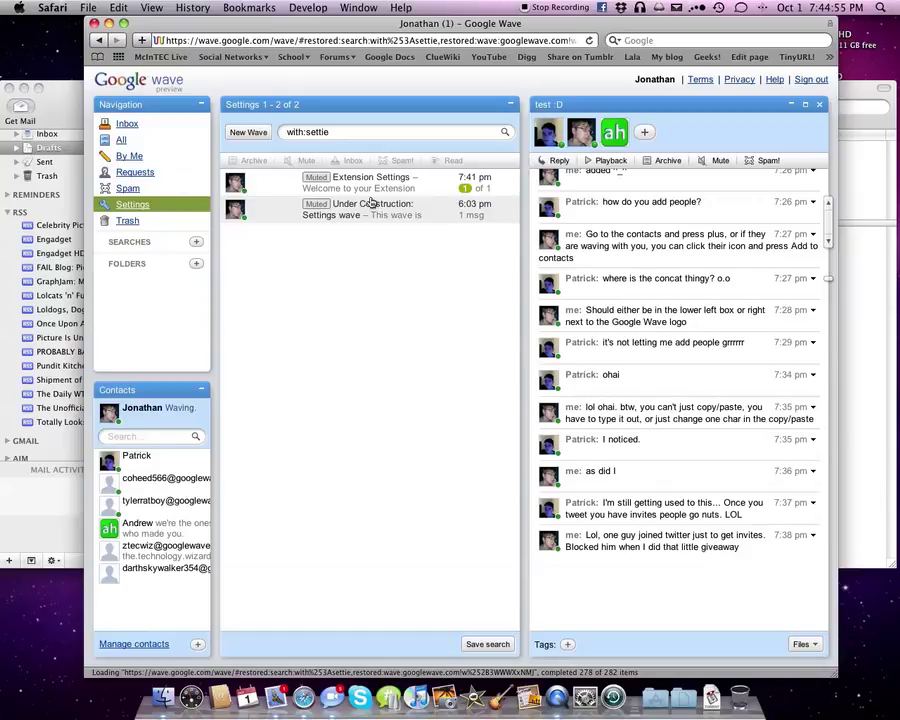
# - Open the Under Construction and Extension Settings waves, then show the empty Trash
pyautogui.click(366, 205)
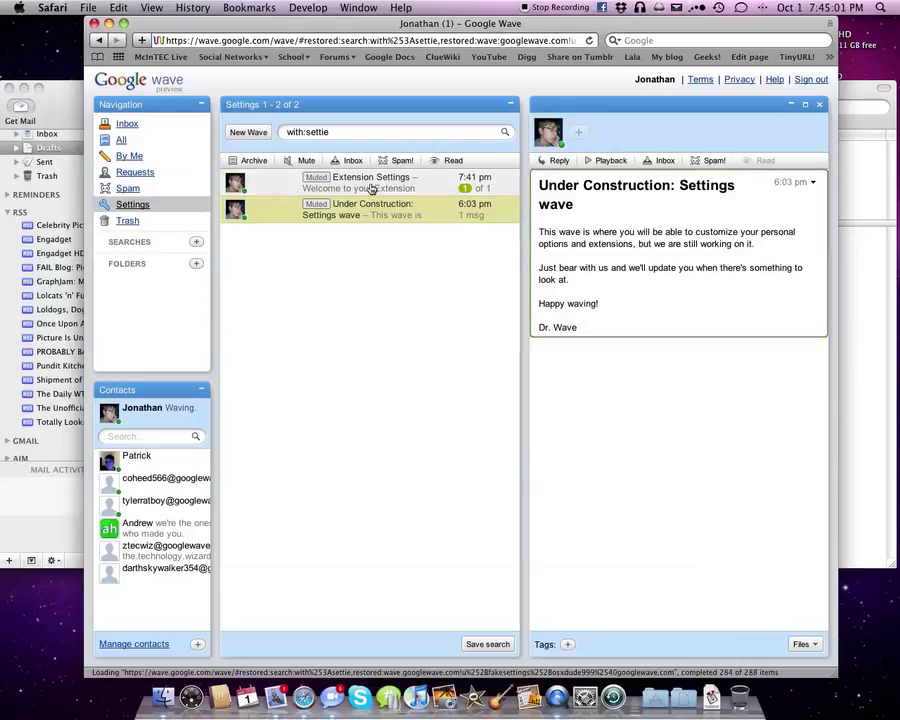
pyautogui.click(371, 189)
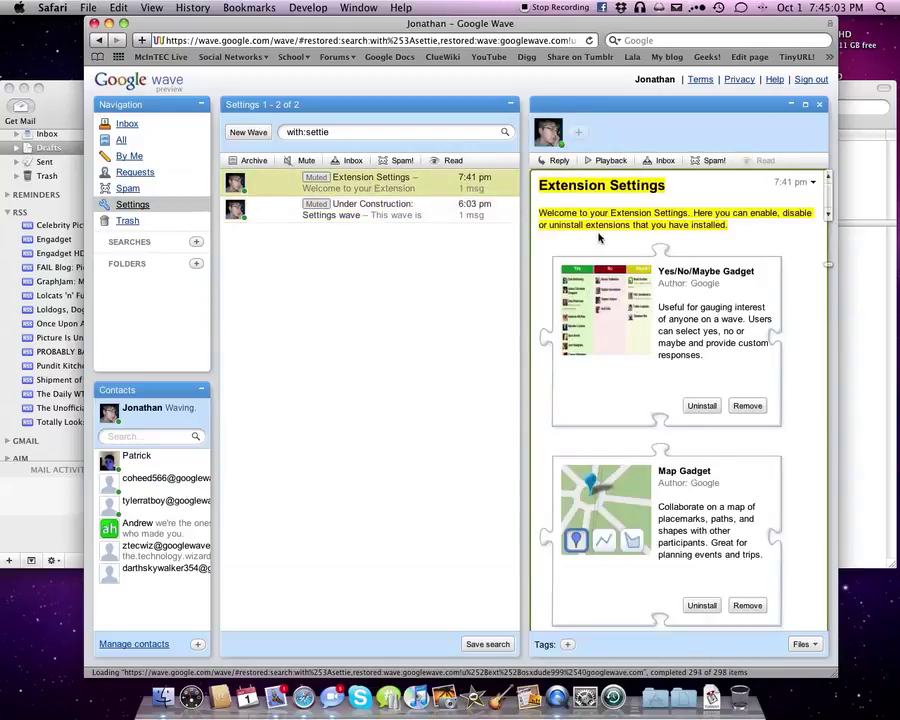
pyautogui.scroll(-5, 599, 237)
pyautogui.scroll(5, 599, 237)
pyautogui.click(128, 221)
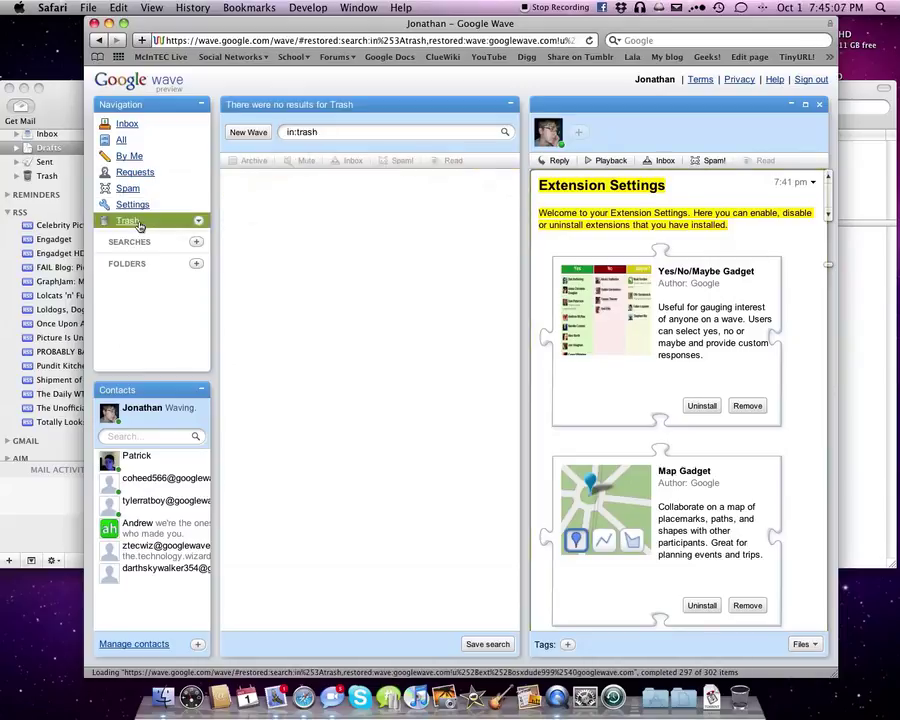
# - Cancel a new saved search and a new folder, then return to the 11-wave Inbox
pyautogui.click(196, 242)
pyautogui.click(268, 294)
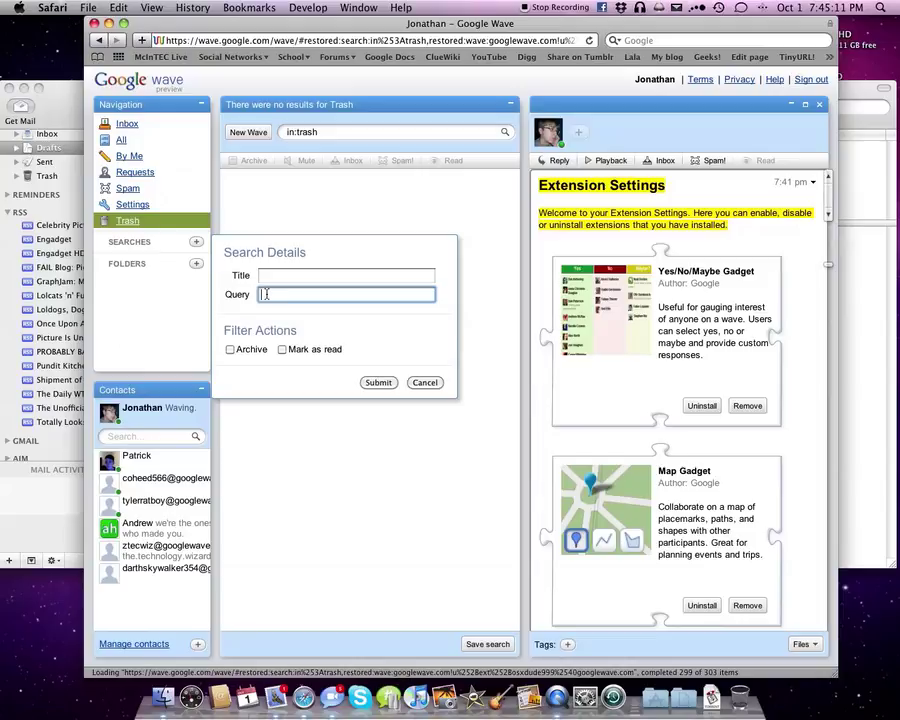
pyautogui.click(435, 382)
pyautogui.click(196, 263)
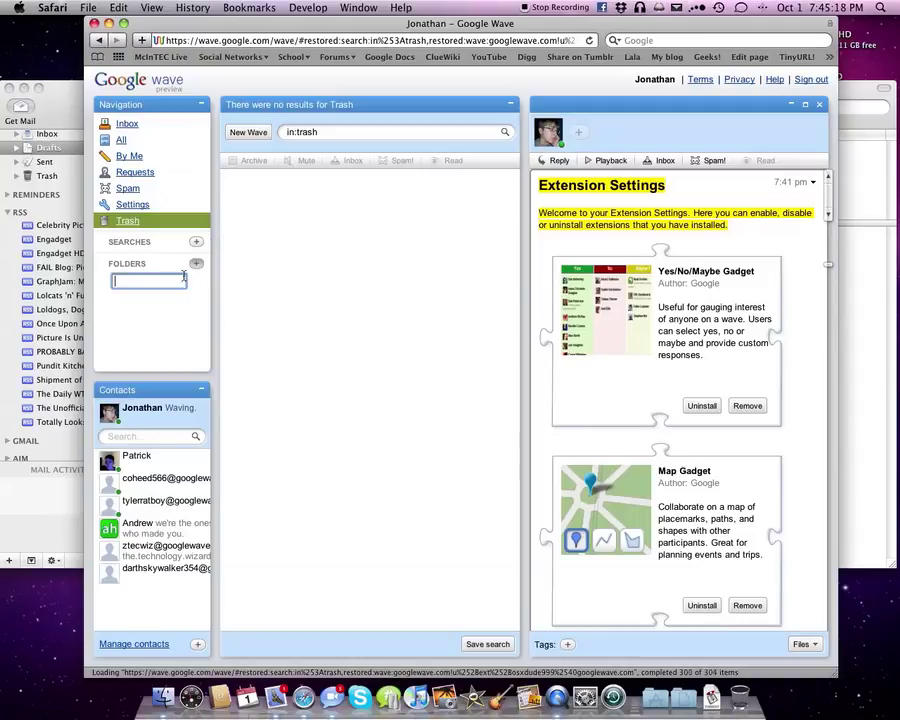
pyautogui.click(214, 282)
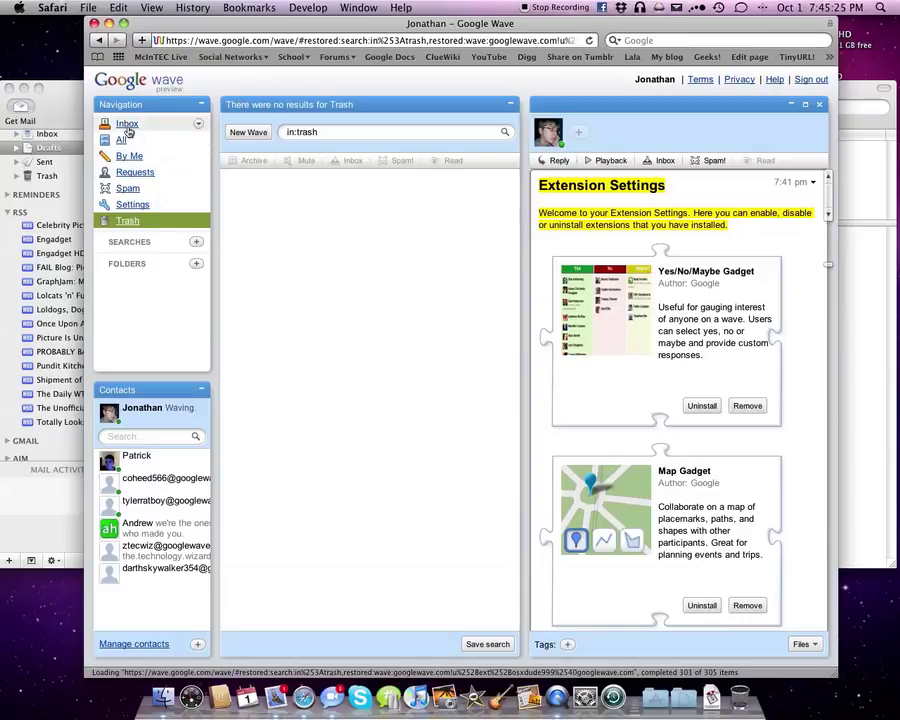
pyautogui.click(130, 124)
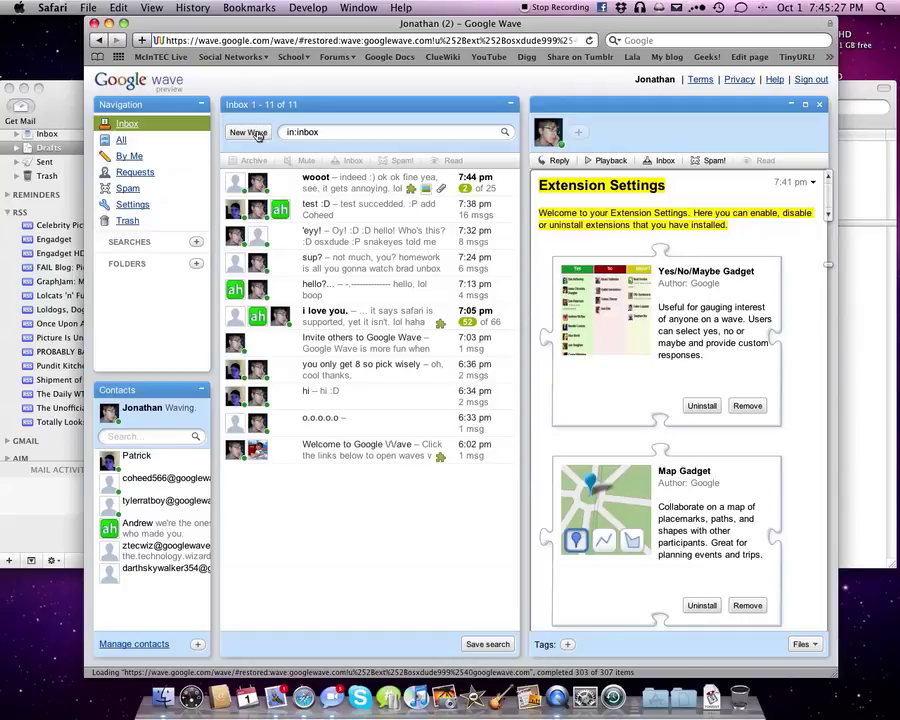
# - Start a new wave and dismiss the attachment upload popup without adding a file
pyautogui.click(248, 132)
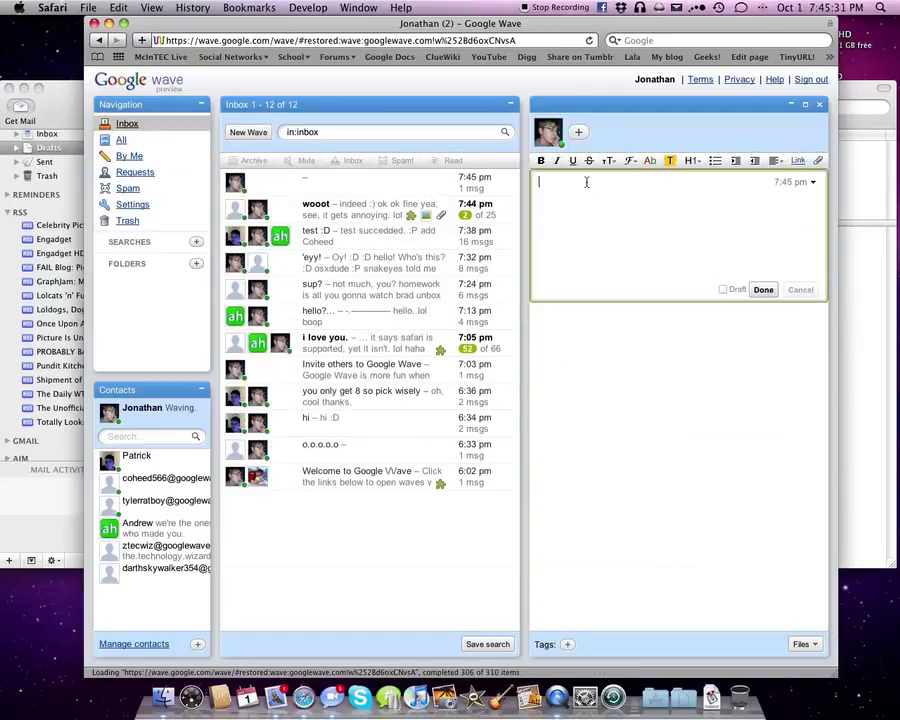
pyautogui.click(817, 163)
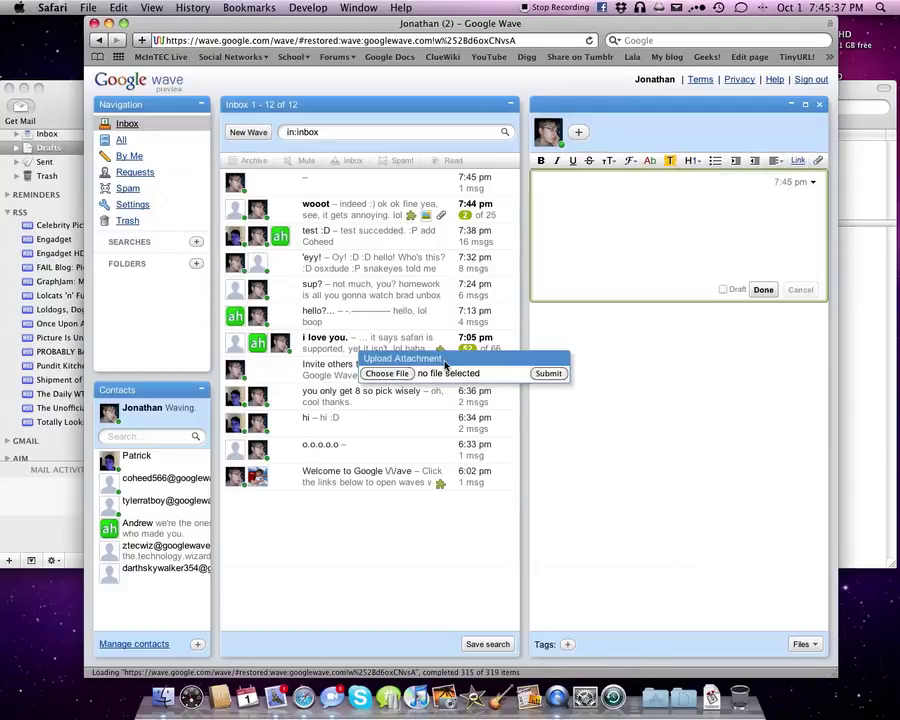
pyautogui.moveTo(427, 360); pyautogui.dragTo(460, 364)
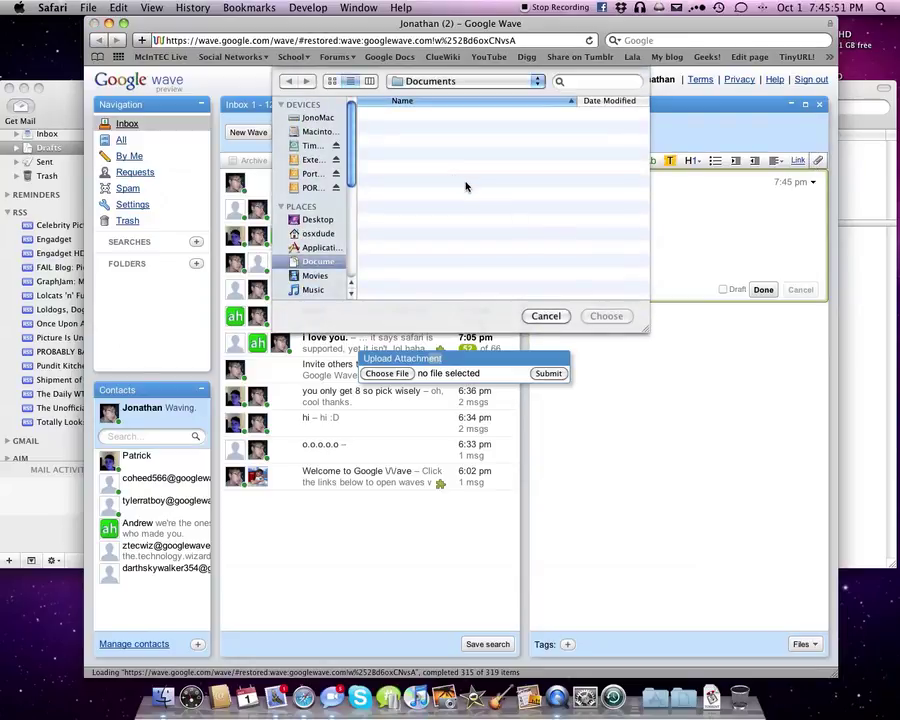
pyautogui.click(546, 315)
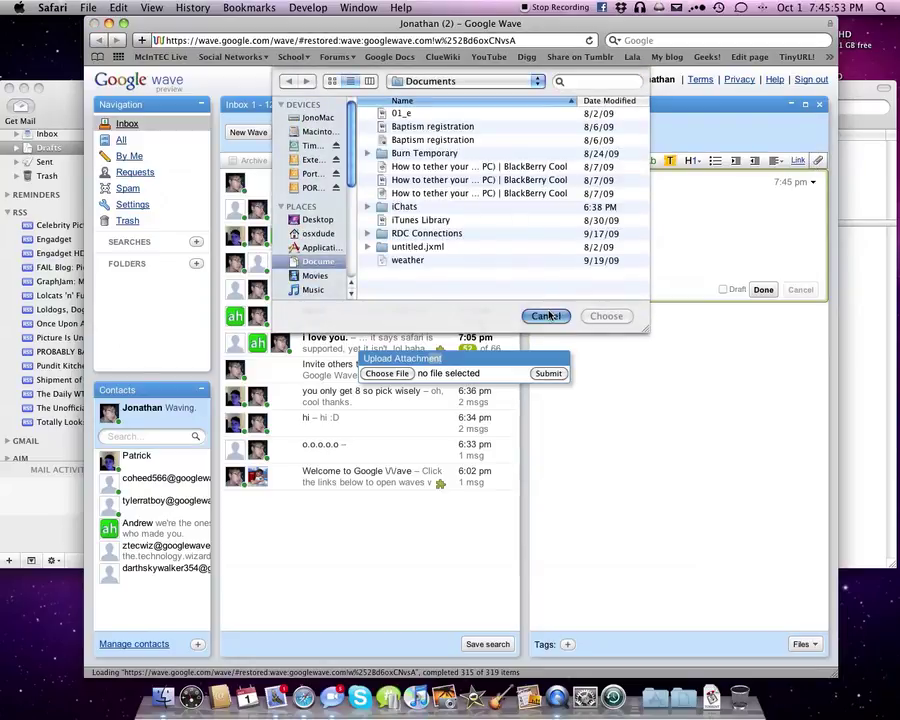
pyautogui.click(818, 162)
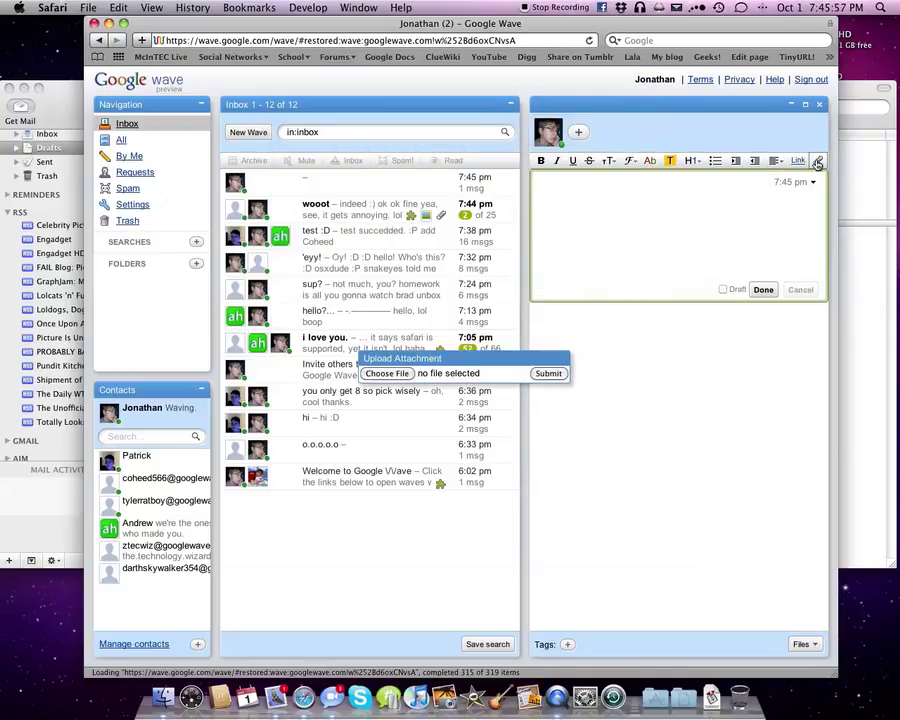
pyautogui.click(739, 217)
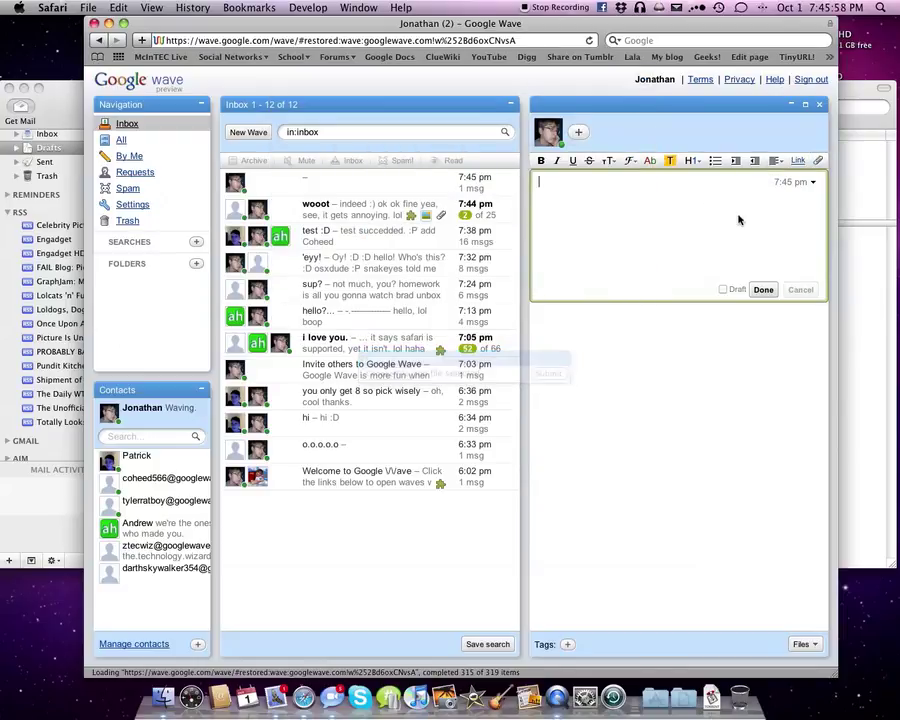
# - Cancel the insert-link form, view highlight colours and contacts, then select the new empty wave
pyautogui.click(797, 160)
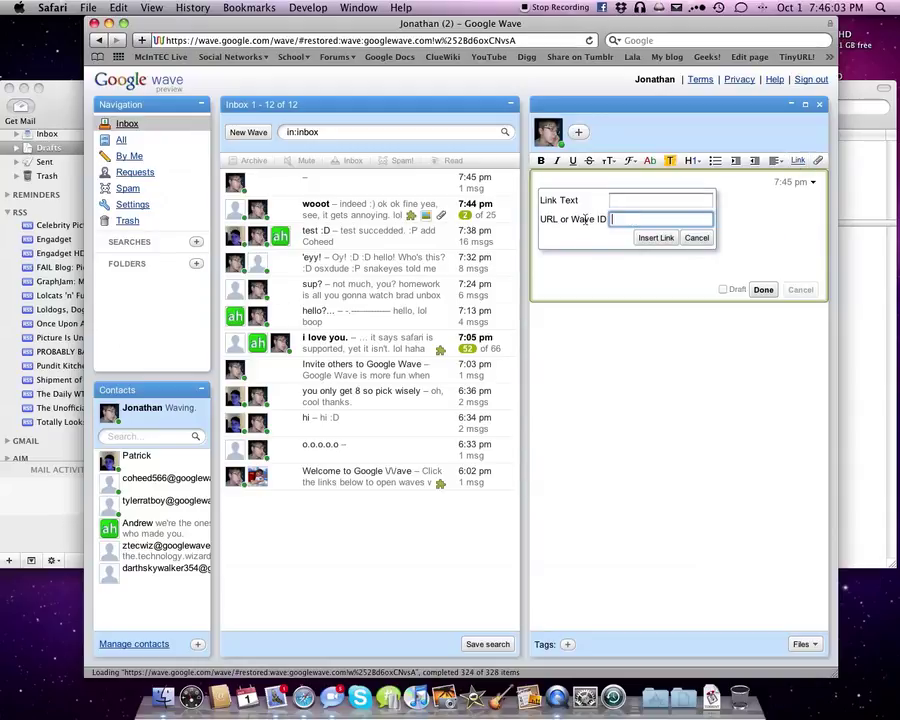
pyautogui.click(694, 238)
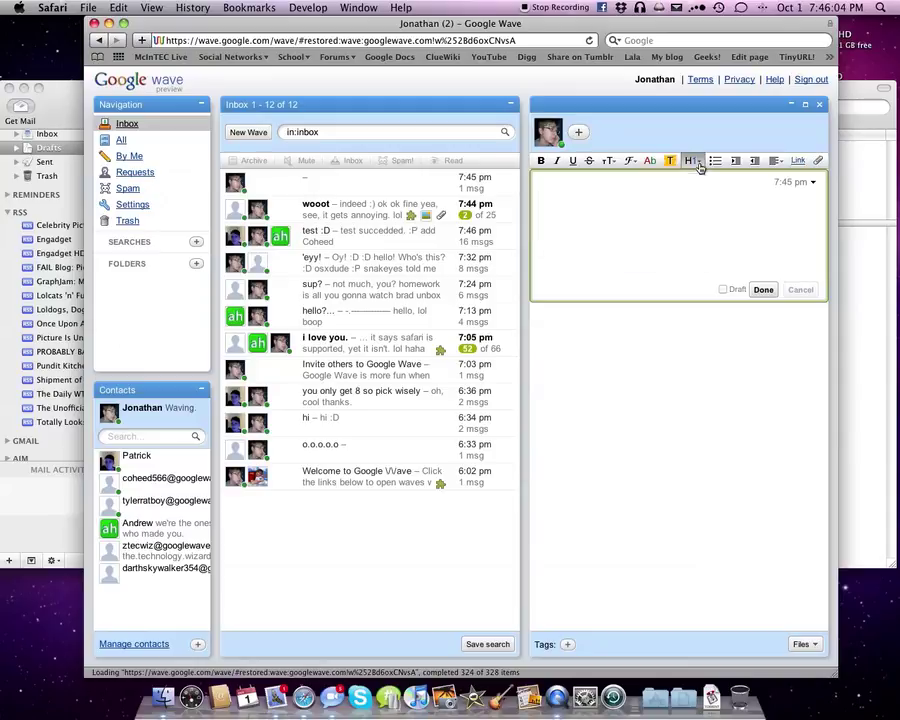
pyautogui.click(673, 162)
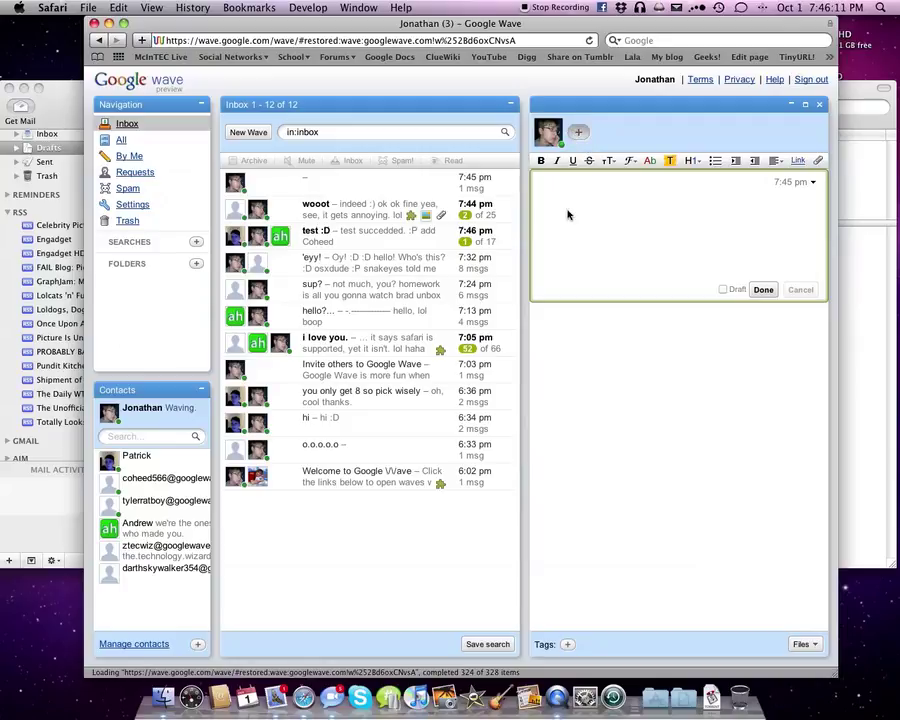
pyautogui.click(579, 133)
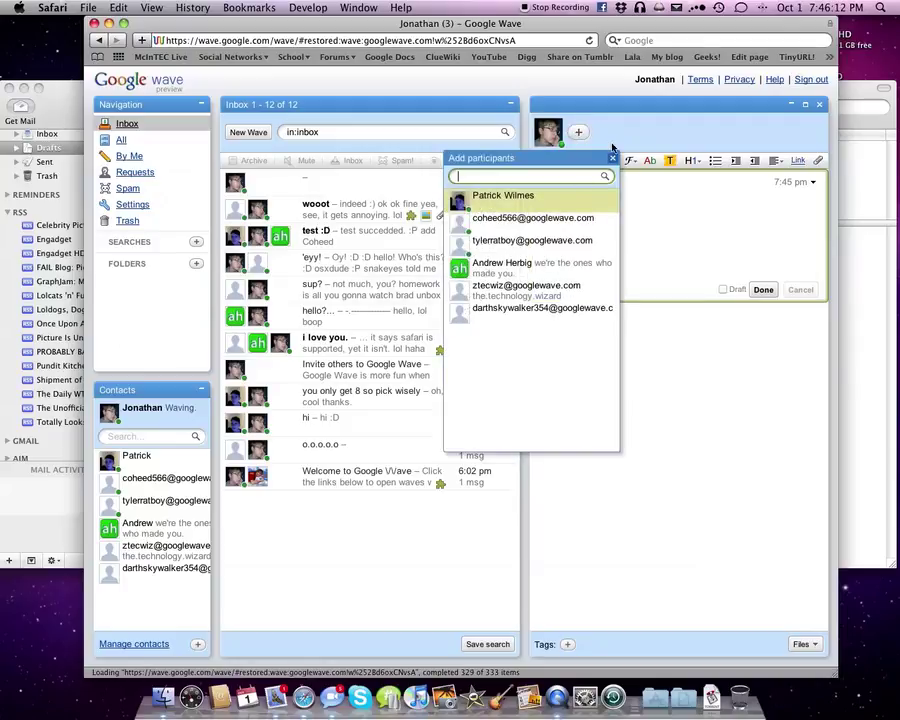
pyautogui.click(613, 160)
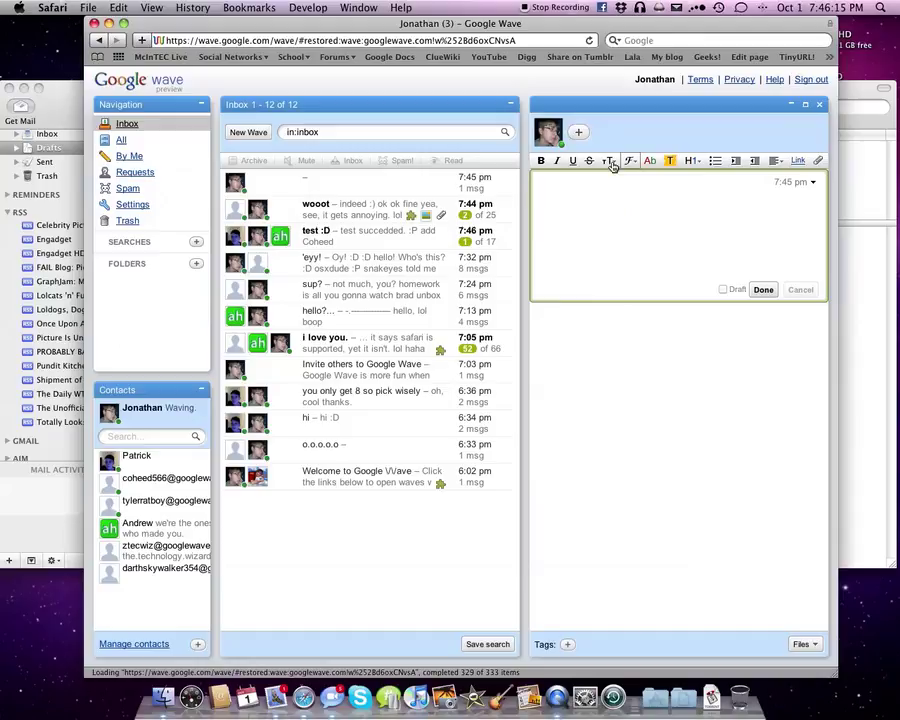
pyautogui.click(429, 186)
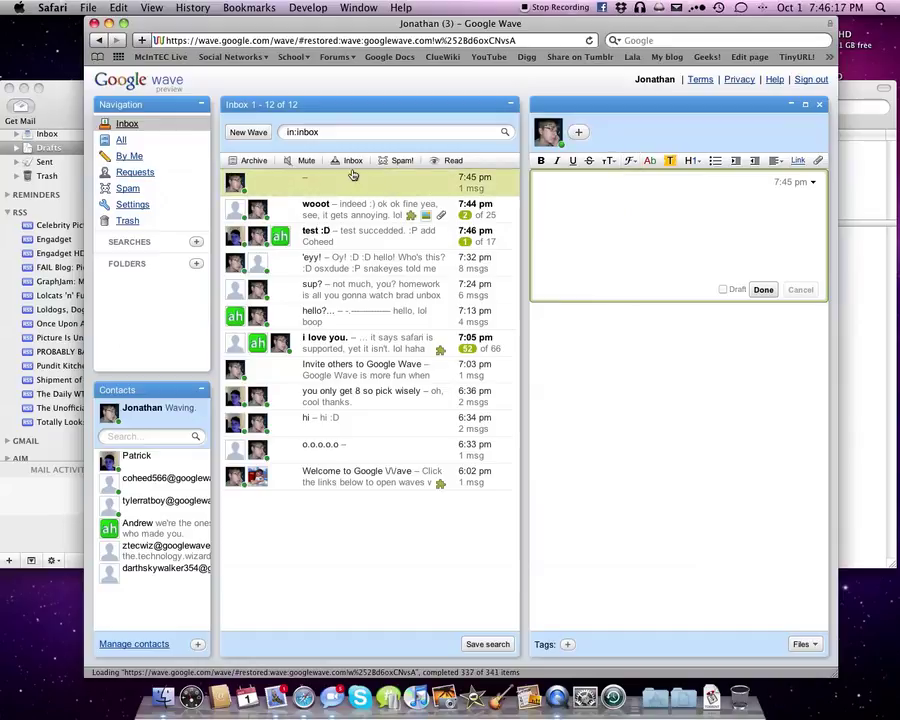
# - Reply at the end of test :D with 'i know right? lol. I bet nobody has that many invites.'
pyautogui.click(468, 237)
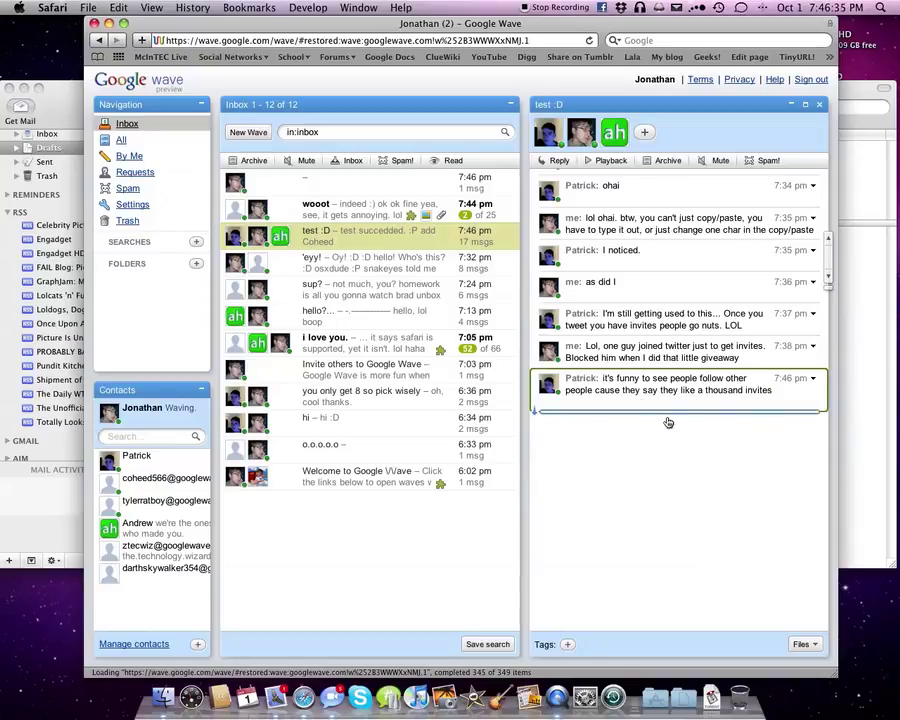
pyautogui.click(667, 412)
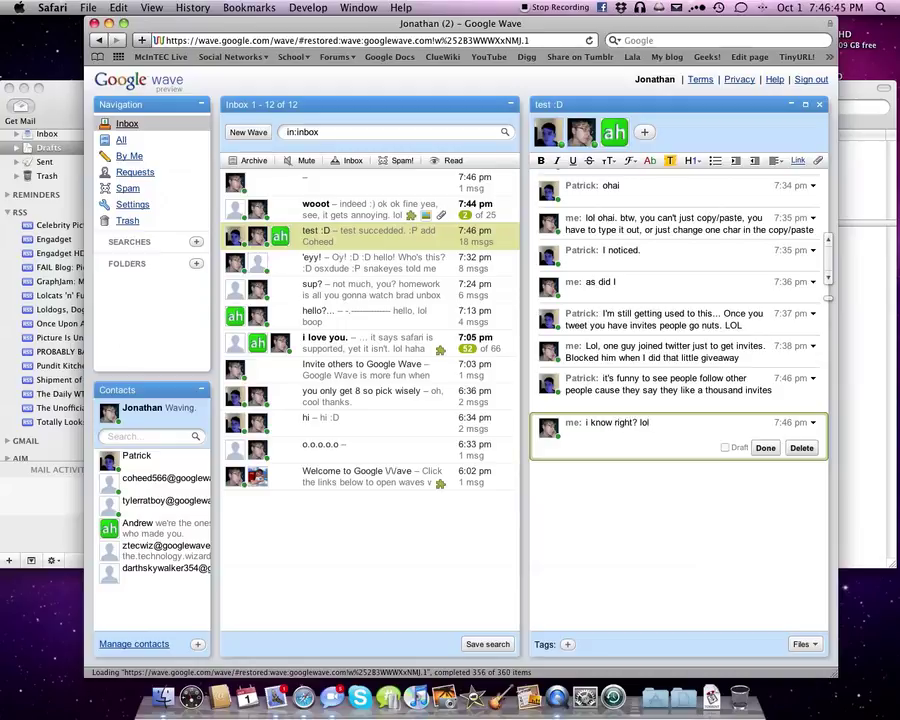
pyautogui.write('bet nobody has tha')
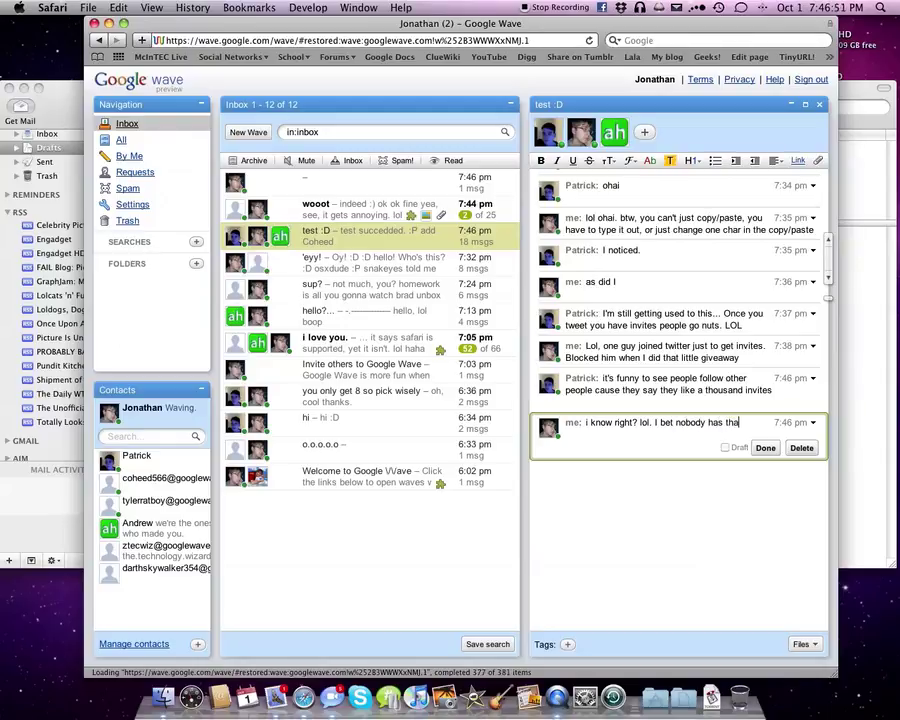
pyautogui.write('t many invites.')
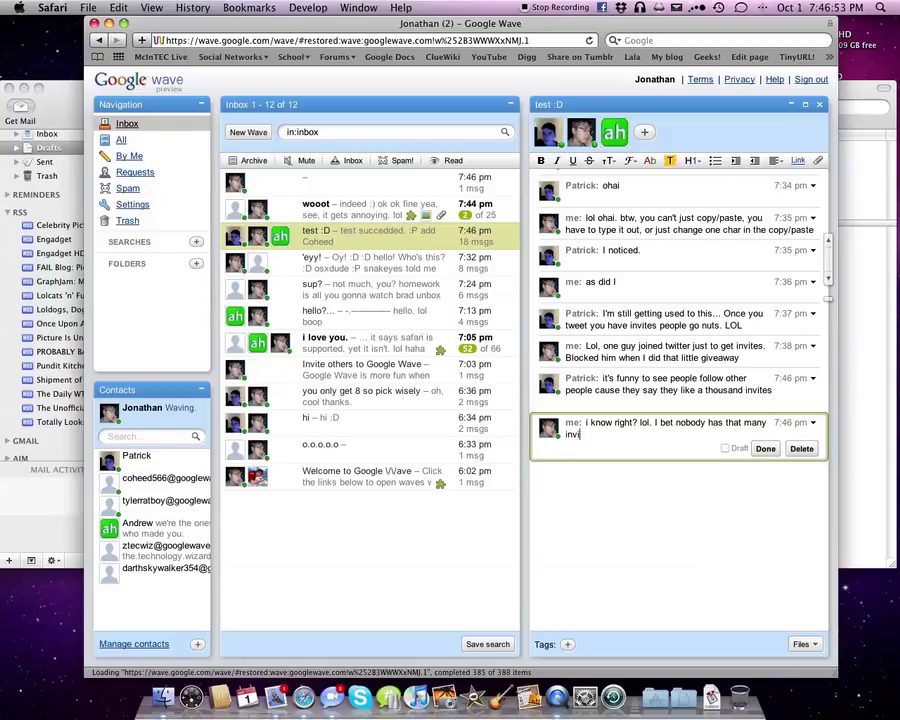
pyautogui.click(765, 448)
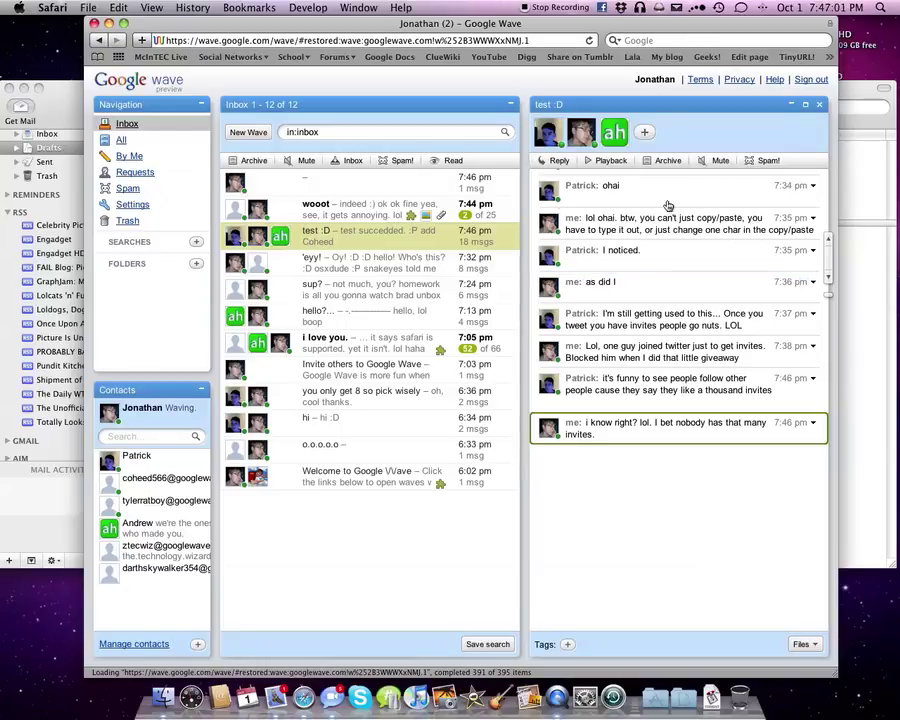
pyautogui.scroll(1, 690, 212)
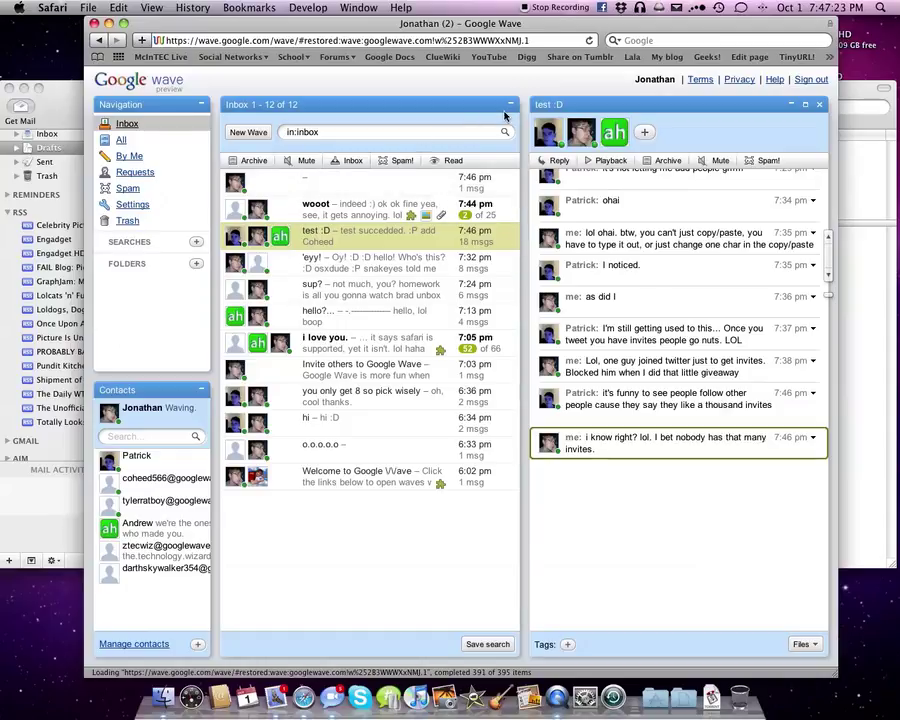
# - Minimize, peek at and restore the Inbox, then minimize the Navigation, Contacts and Inbox panels
pyautogui.click(311, 118)
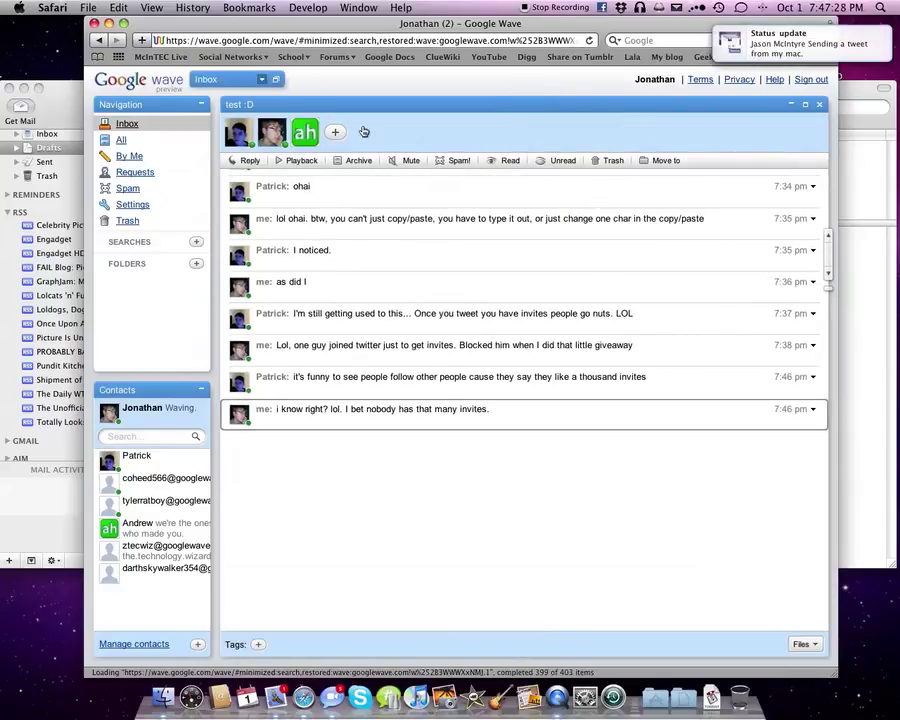
pyautogui.click(263, 82)
pyautogui.click(266, 83)
pyautogui.click(278, 81)
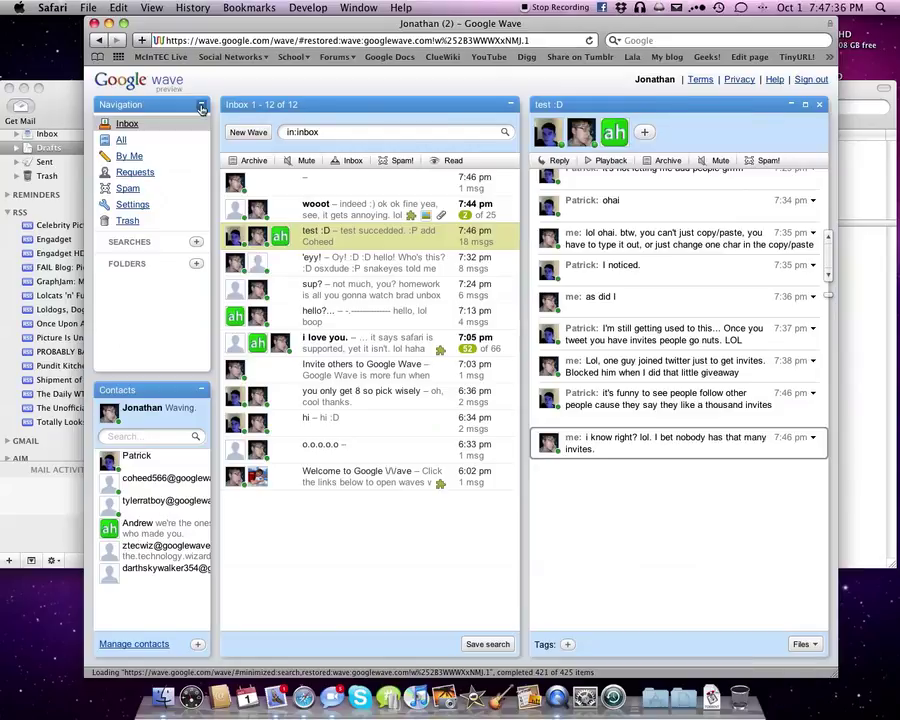
pyautogui.click(201, 104)
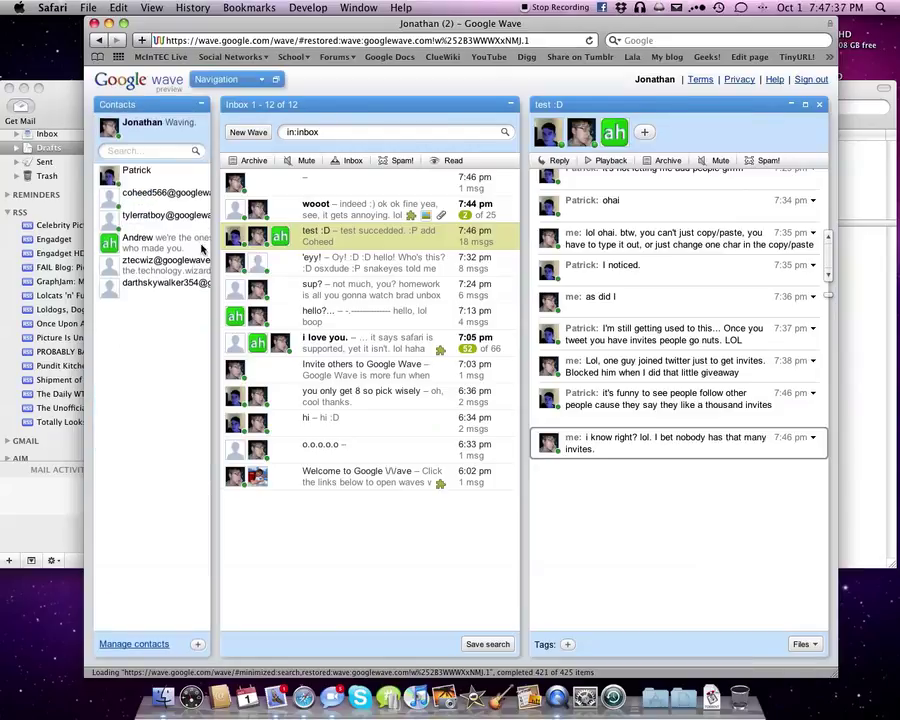
pyautogui.click(201, 104)
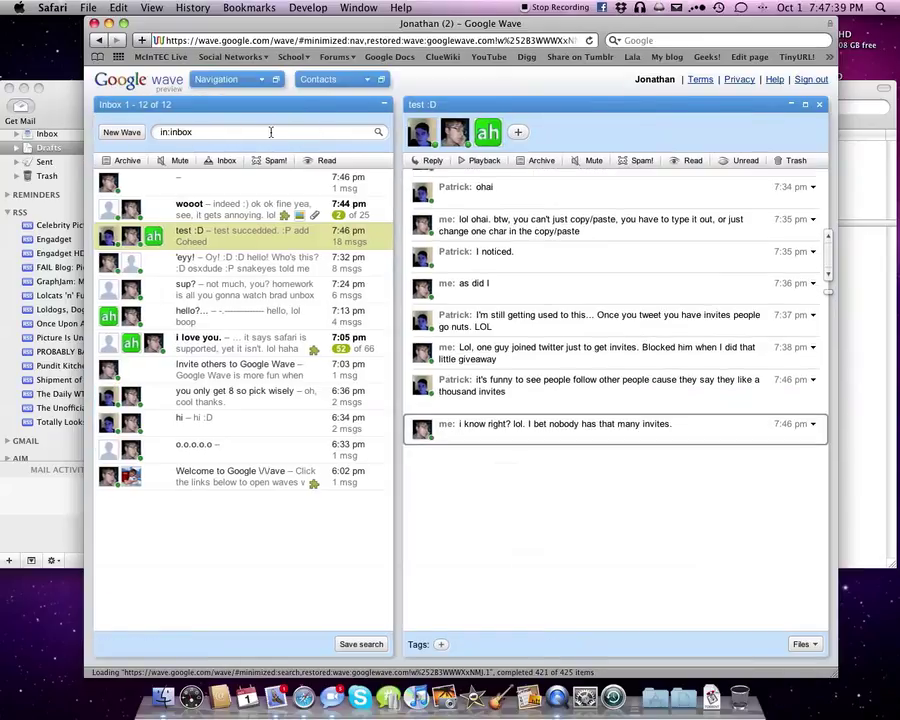
pyautogui.click(383, 106)
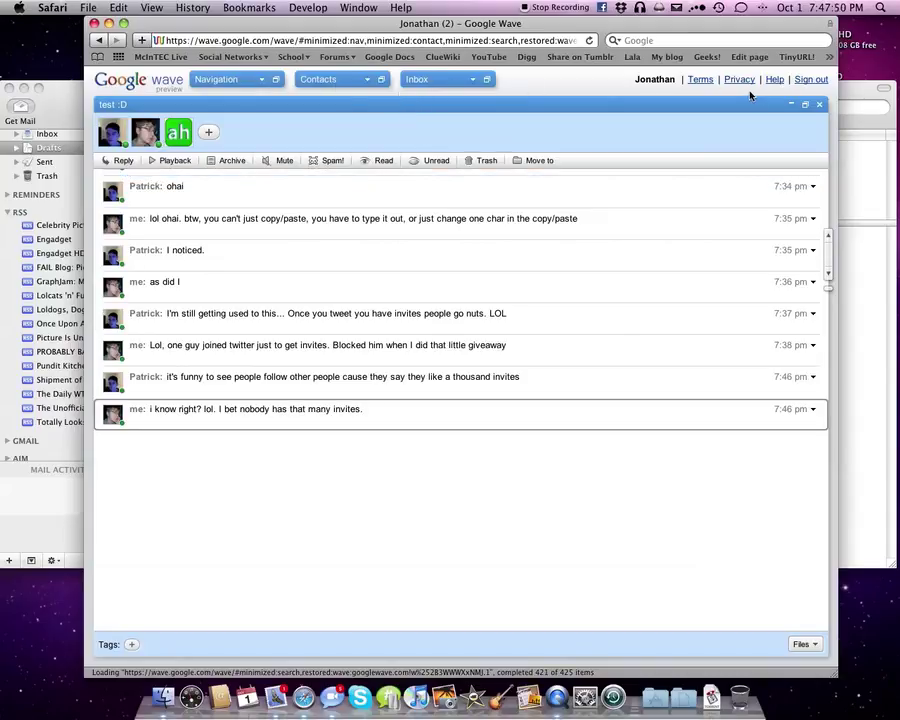
# - Restore the Inbox, Contacts and Navigation panels beside the open wave
pyautogui.click(487, 80)
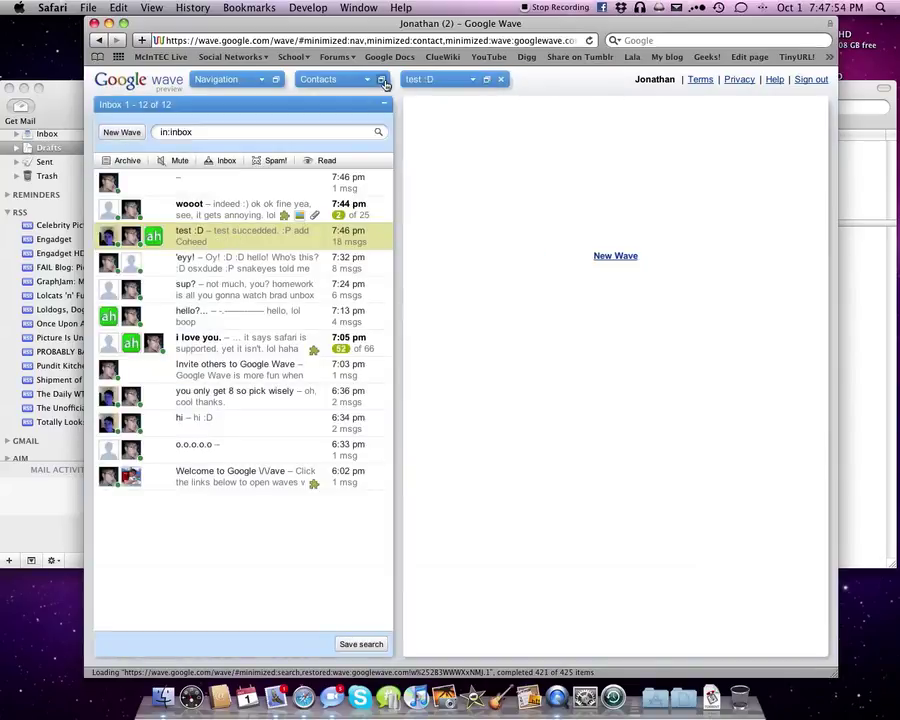
pyautogui.click(339, 86)
pyautogui.click(277, 80)
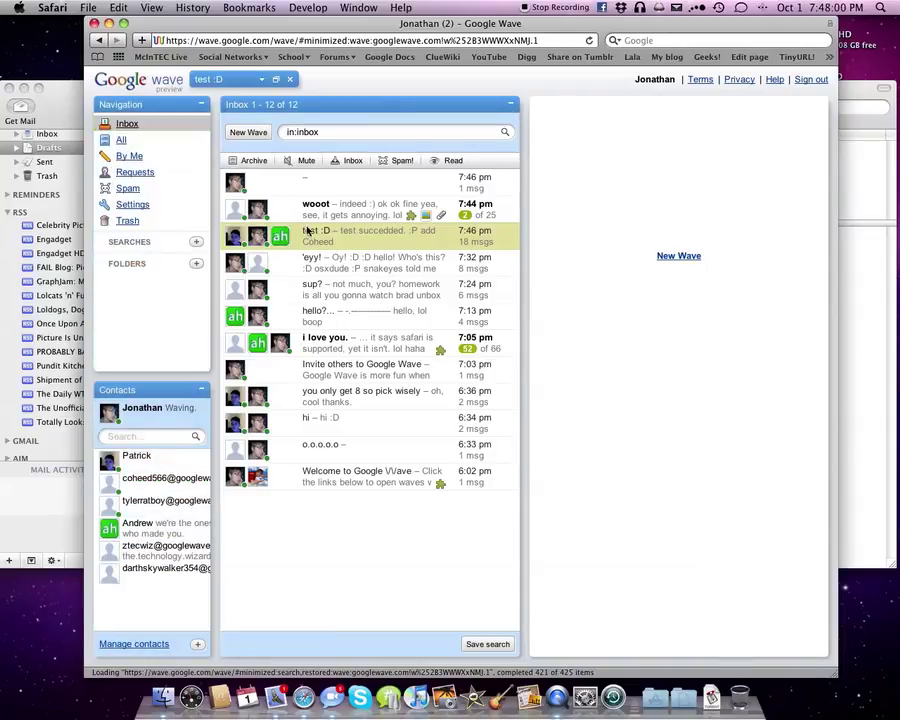
pyautogui.moveTo(390, 238); pyautogui.dragTo(367, 262)
# - Open the wooot wave, scroll down to pixelface.png and waverules.doc, and restore the test :D wave
pyautogui.click(355, 263)
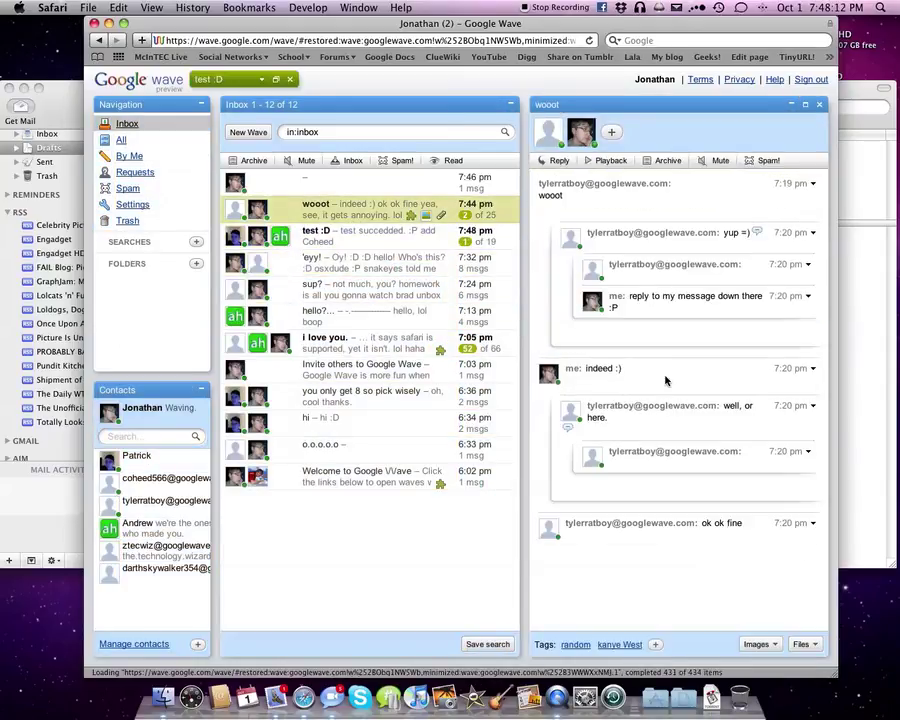
pyautogui.scroll(-3, 620, 385)
pyautogui.scroll(-10, 665, 379)
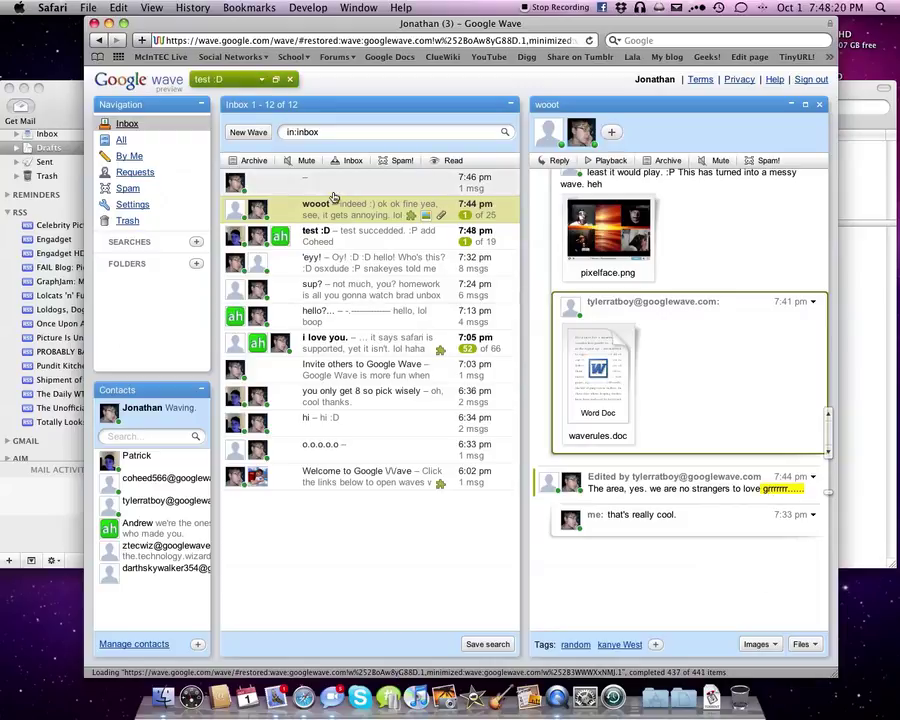
pyautogui.click(392, 237)
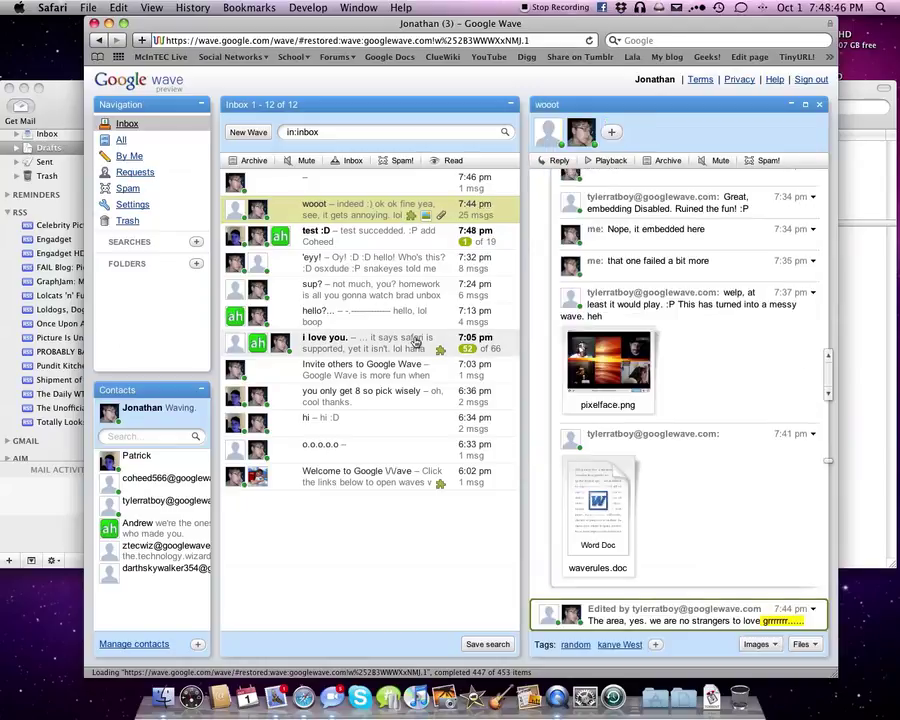
# - Open the 'i love you.' wave and read its 66-message thread, including edited messages and the invitation text
pyautogui.click(418, 345)
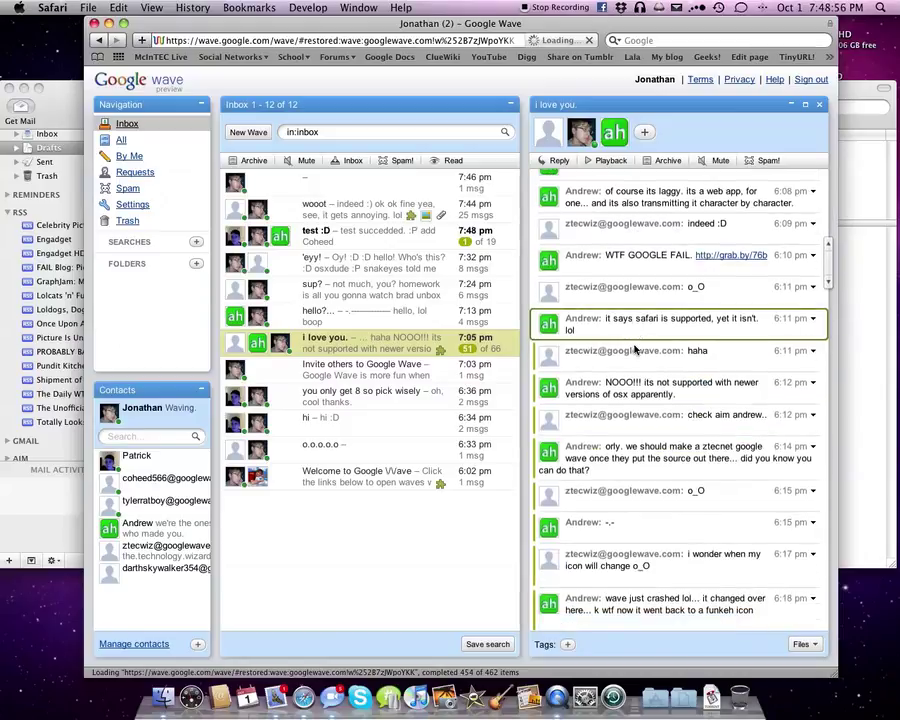
pyautogui.scroll(-15, 634, 348)
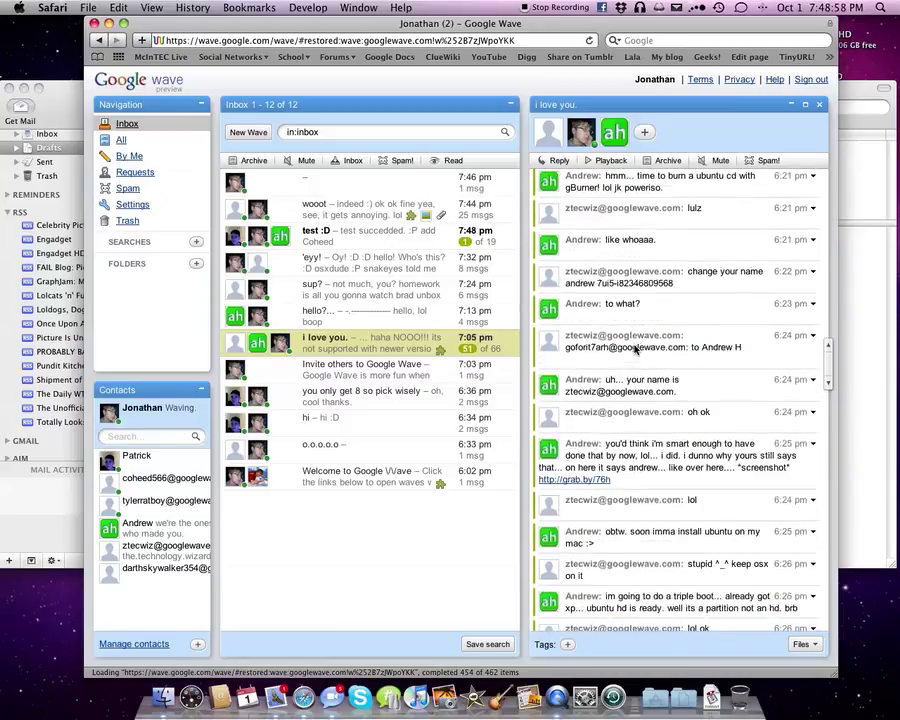
pyautogui.scroll(-4, 634, 348)
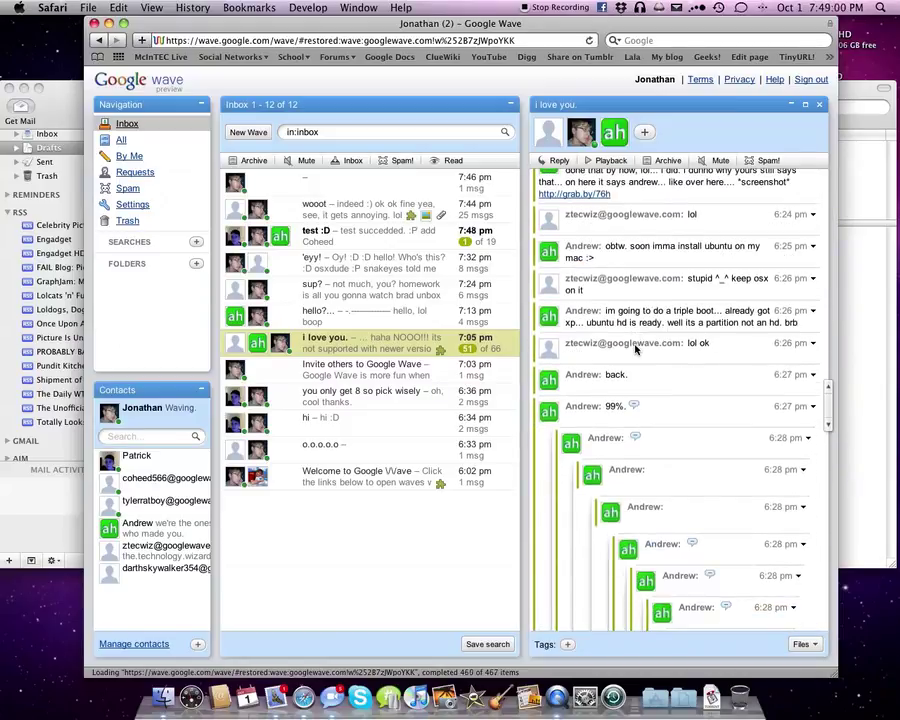
pyautogui.scroll(10, 634, 348)
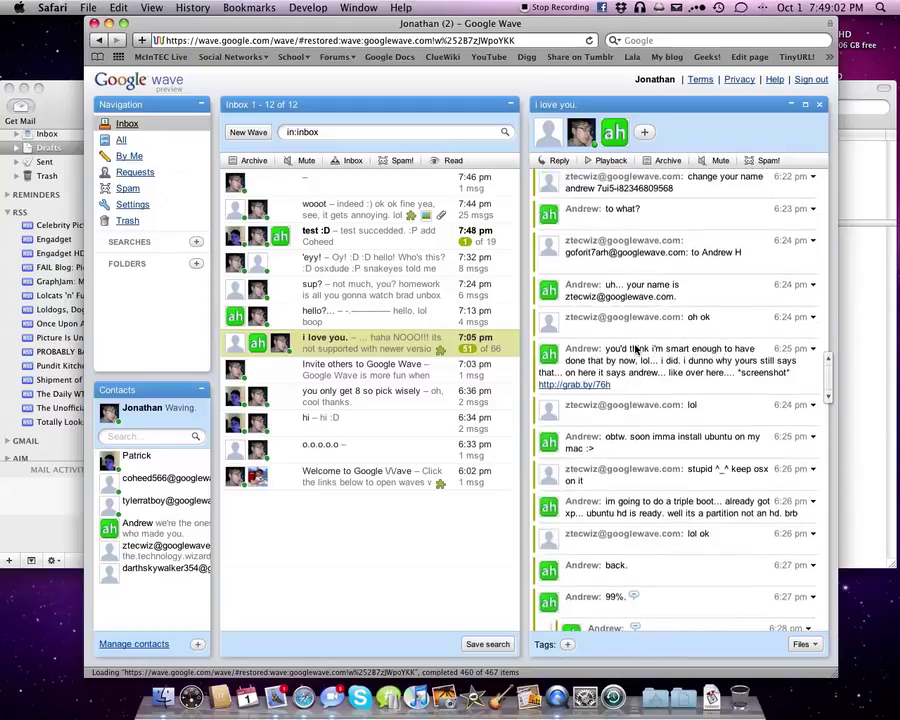
pyautogui.scroll(-10, 634, 348)
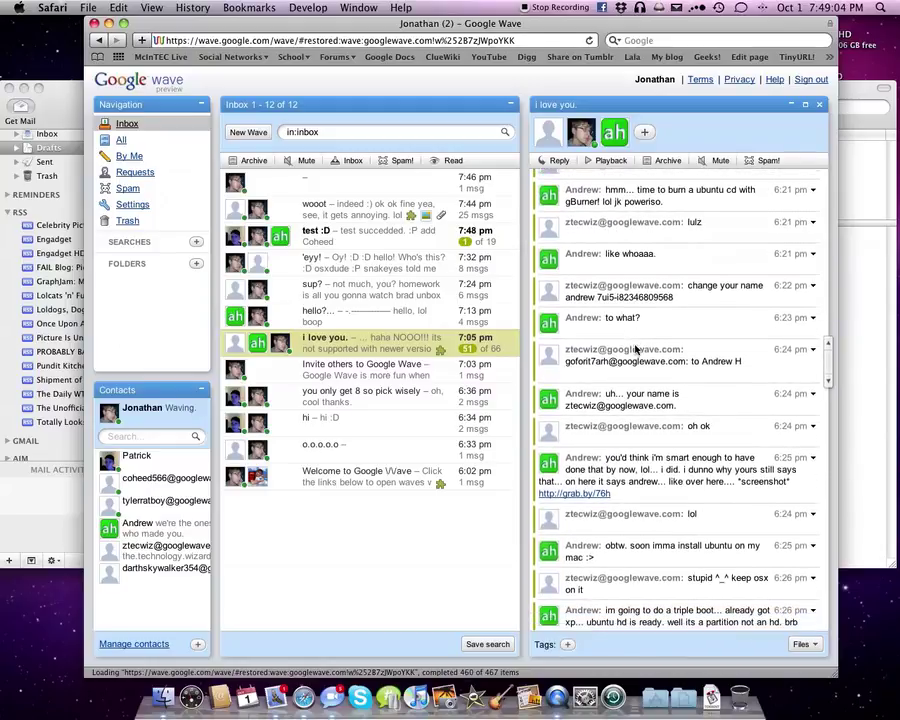
pyautogui.scroll(-3, 634, 348)
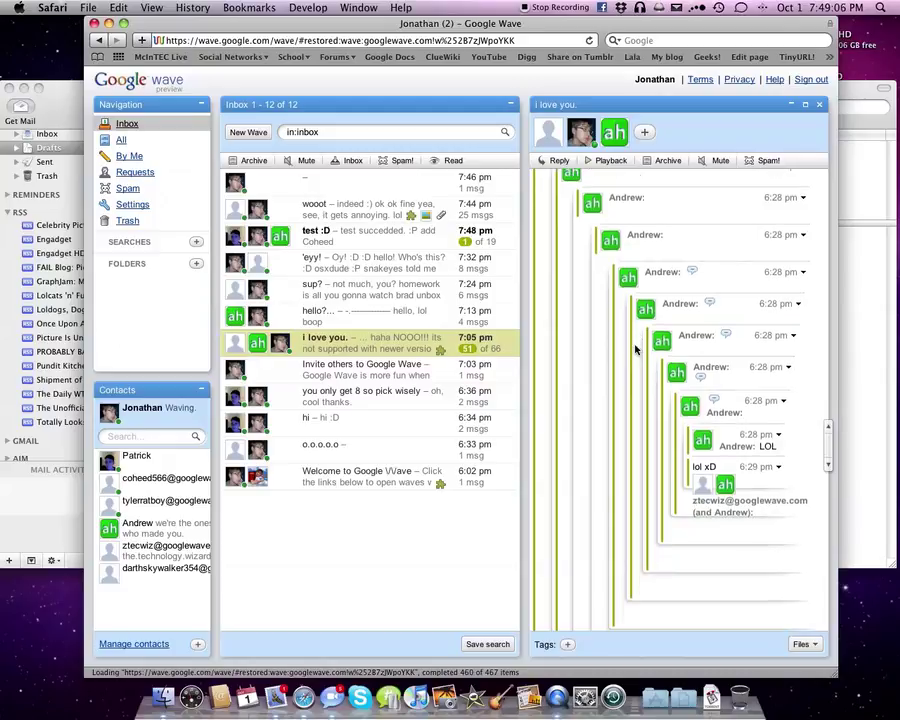
pyautogui.scroll(-2, 637, 346)
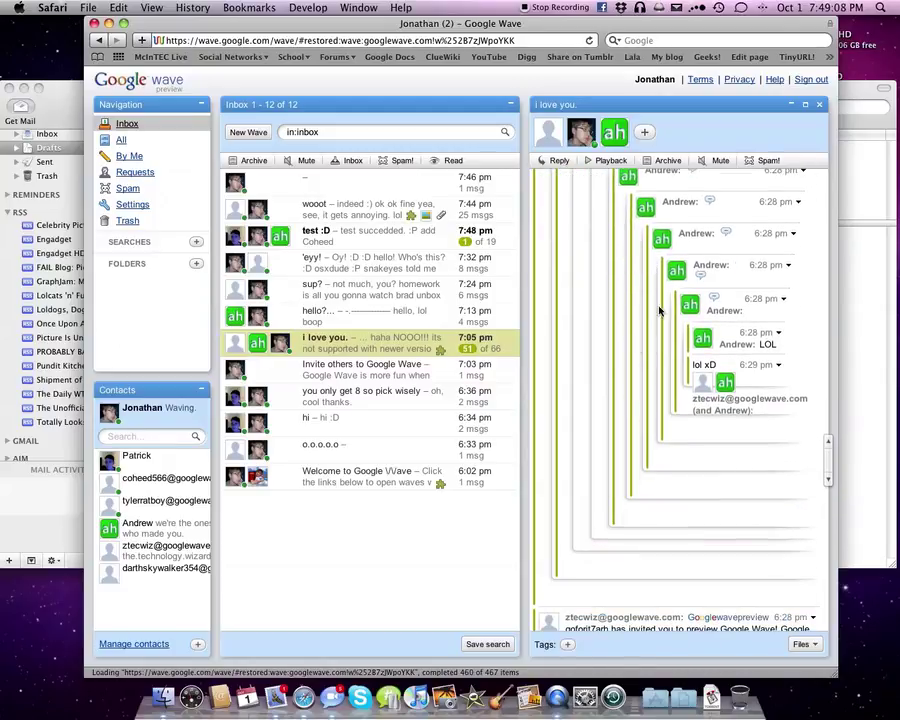
pyautogui.scroll(3, 690, 362)
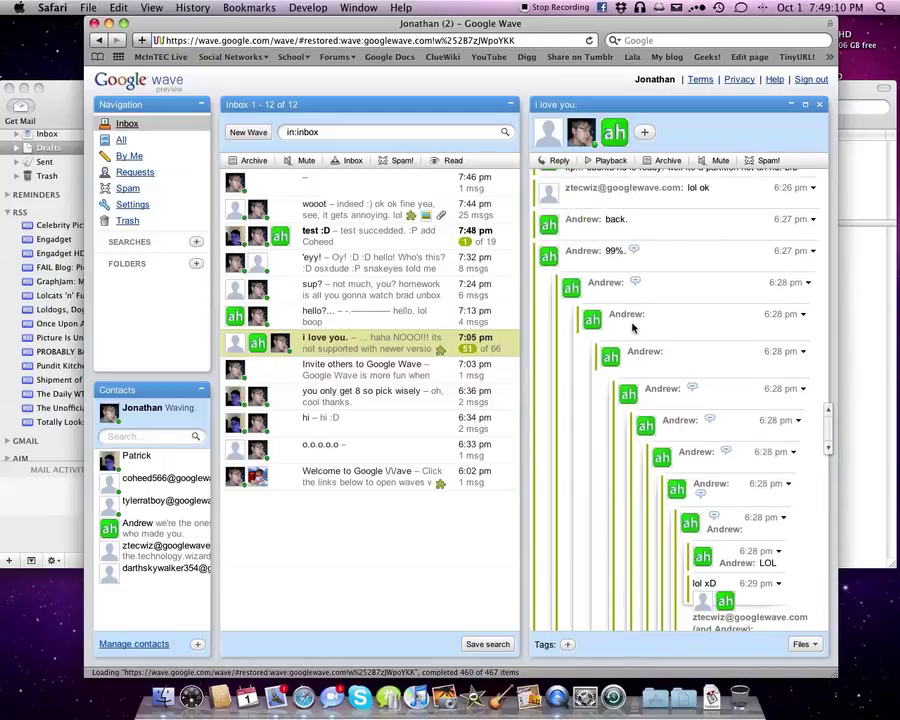
pyautogui.scroll(-10, 632, 337)
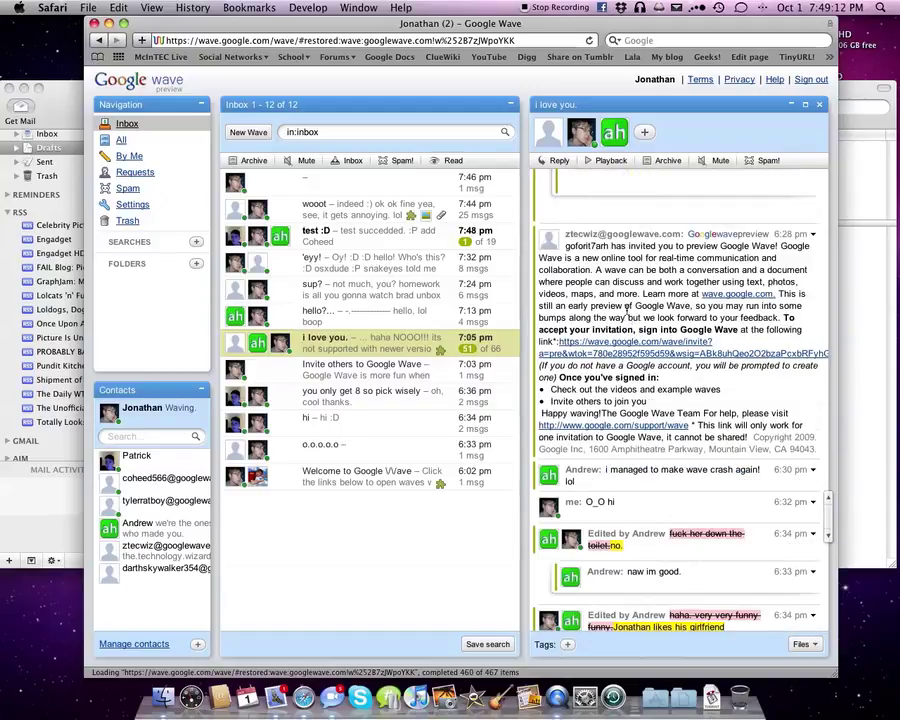
pyautogui.scroll(-4, 628, 325)
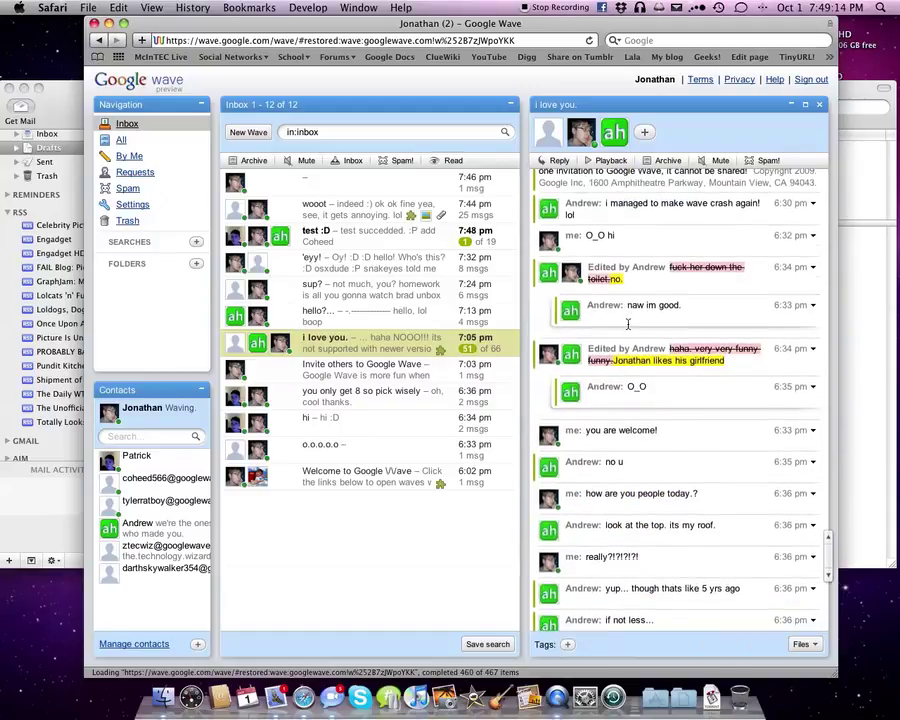
pyautogui.scroll(-1, 628, 323)
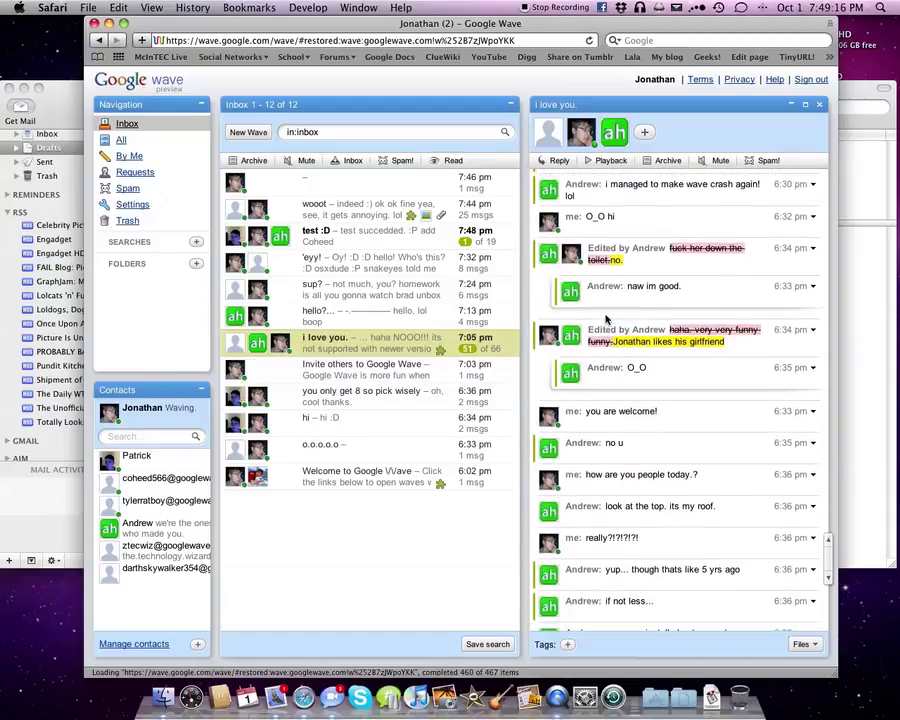
pyautogui.scroll(-3, 671, 342)
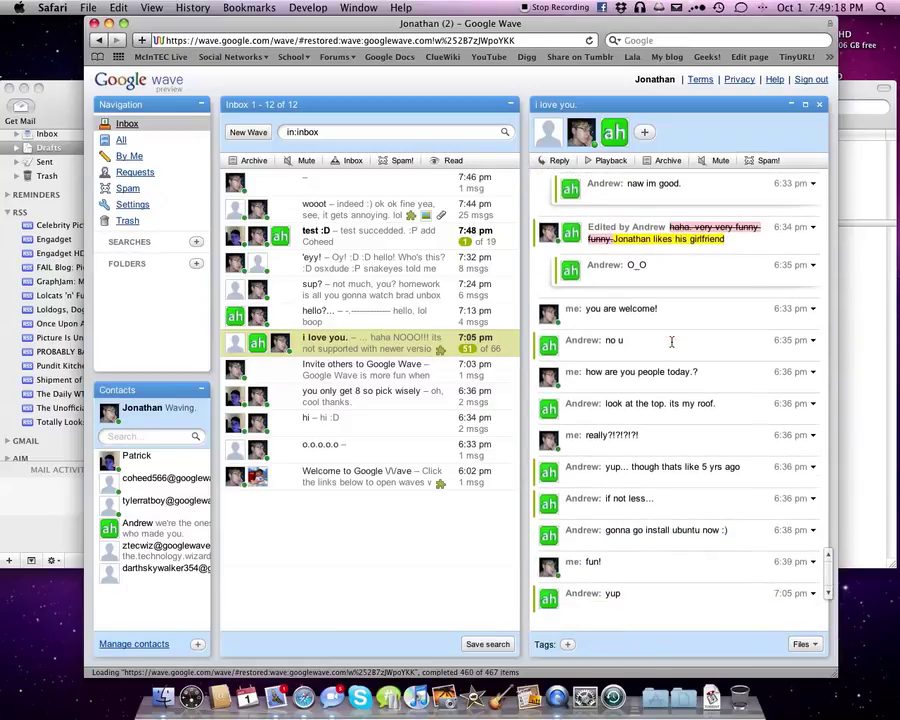
pyautogui.scroll(1, 666, 320)
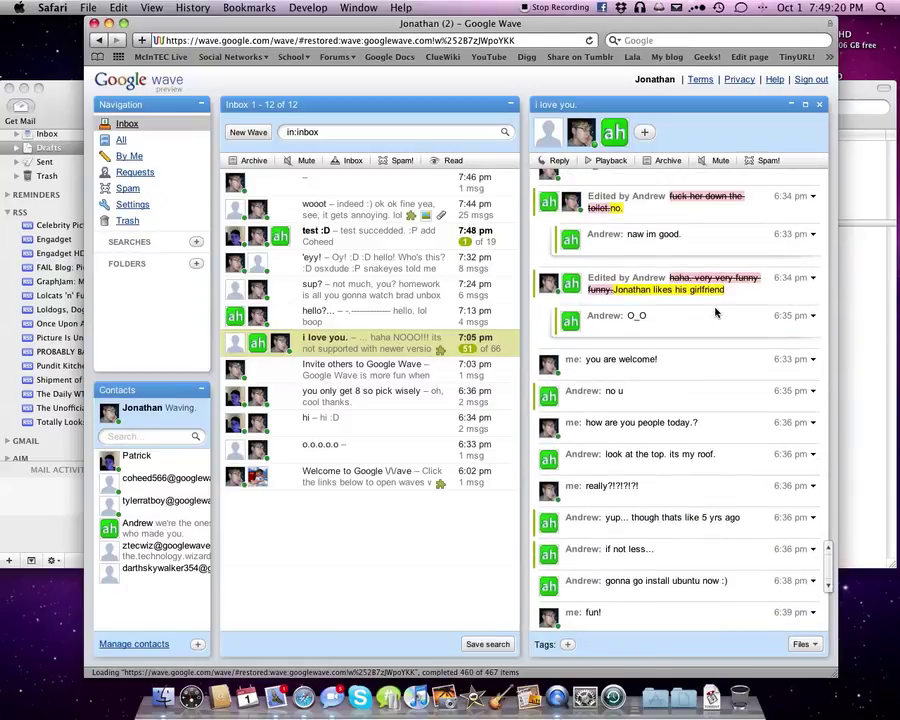
pyautogui.scroll(-1, 720, 305)
pyautogui.scroll(6, 712, 310)
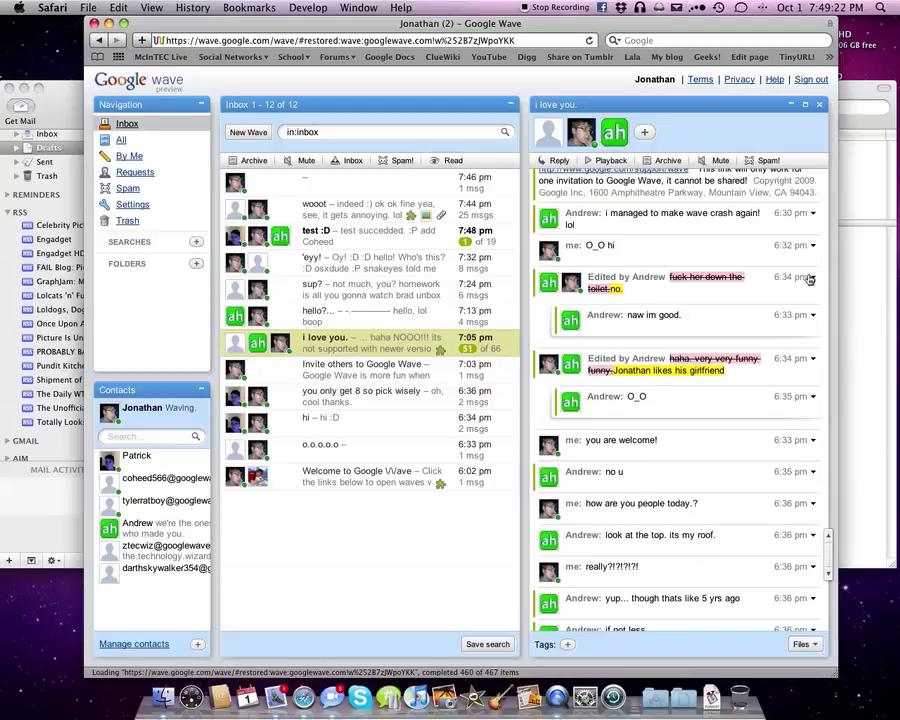
# - Delete the first edited message and its 'naw im good' reply from the 'i love you.' wave
pyautogui.click(810, 278)
pyautogui.click(783, 372)
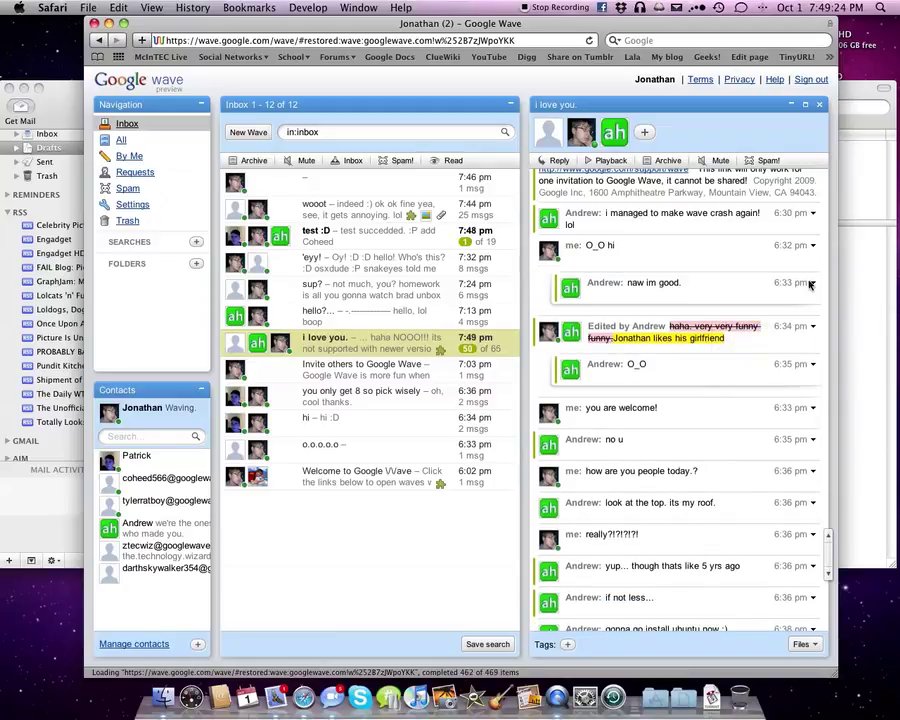
pyautogui.click(811, 283)
pyautogui.click(765, 381)
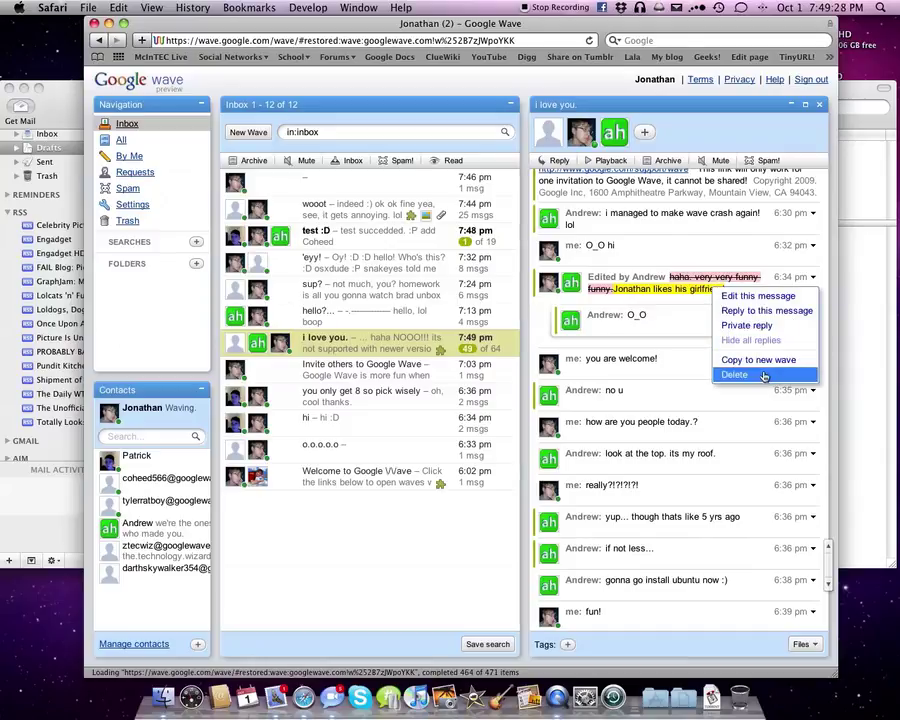
# - Delete the second edited message and its O_O reply, then open the test :D wave
pyautogui.click(765, 375)
pyautogui.click(811, 283)
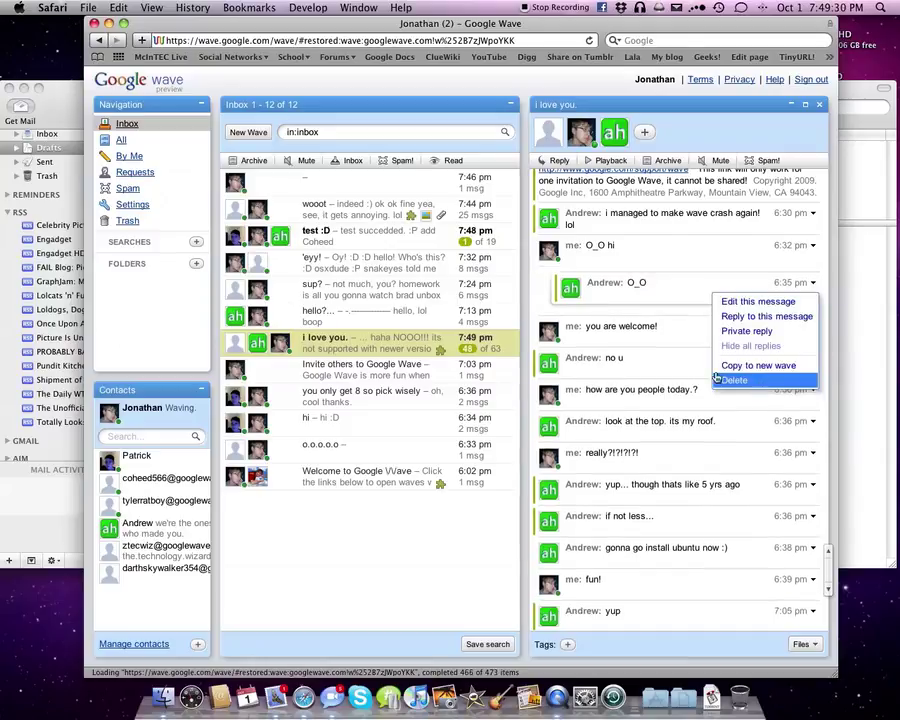
pyautogui.click(784, 379)
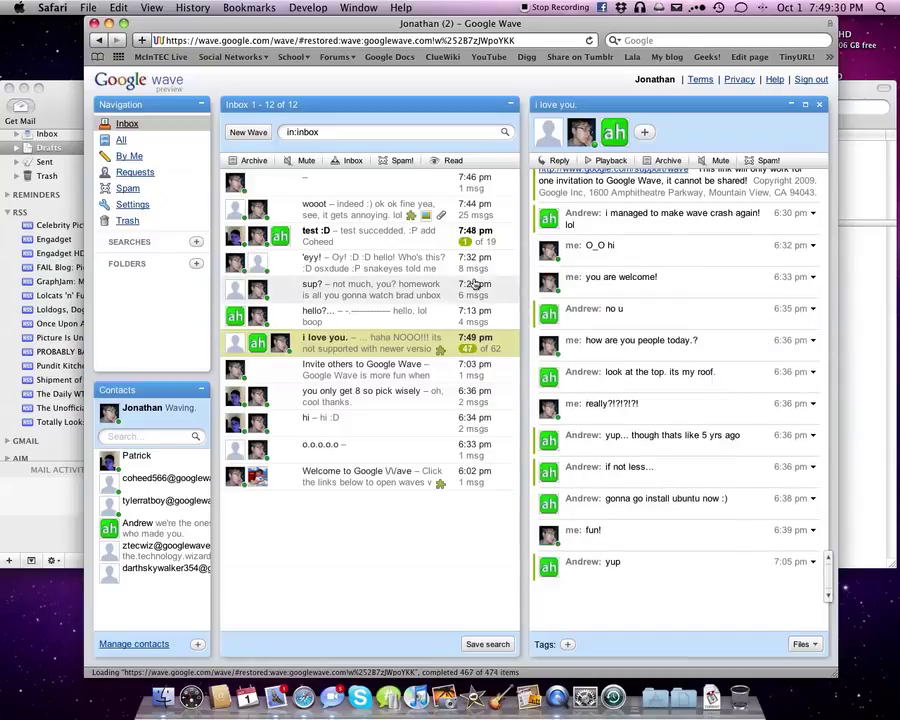
pyautogui.click(430, 236)
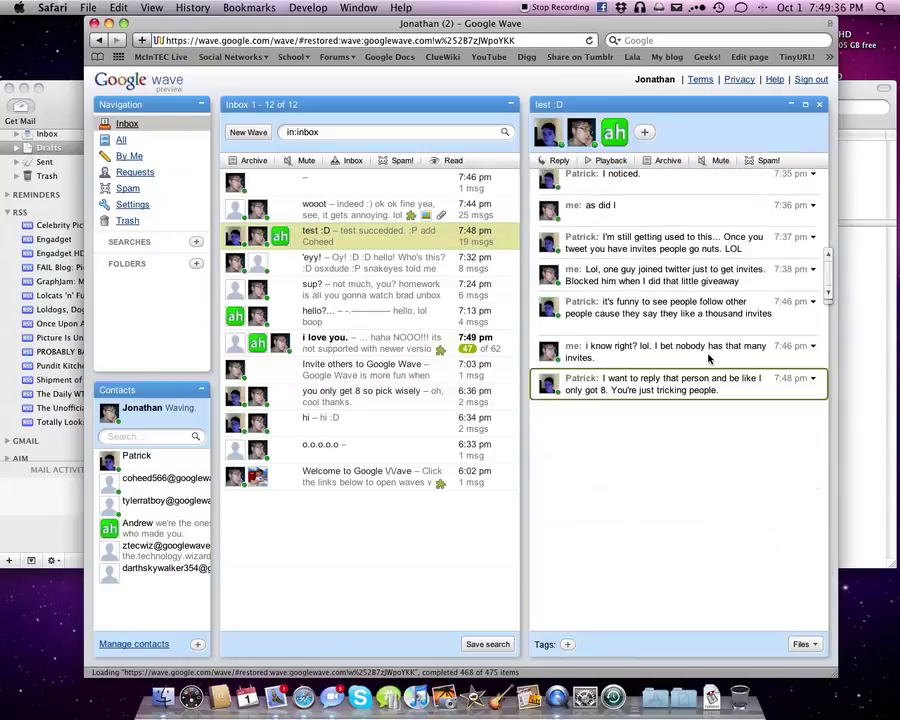
pyautogui.click(690, 401)
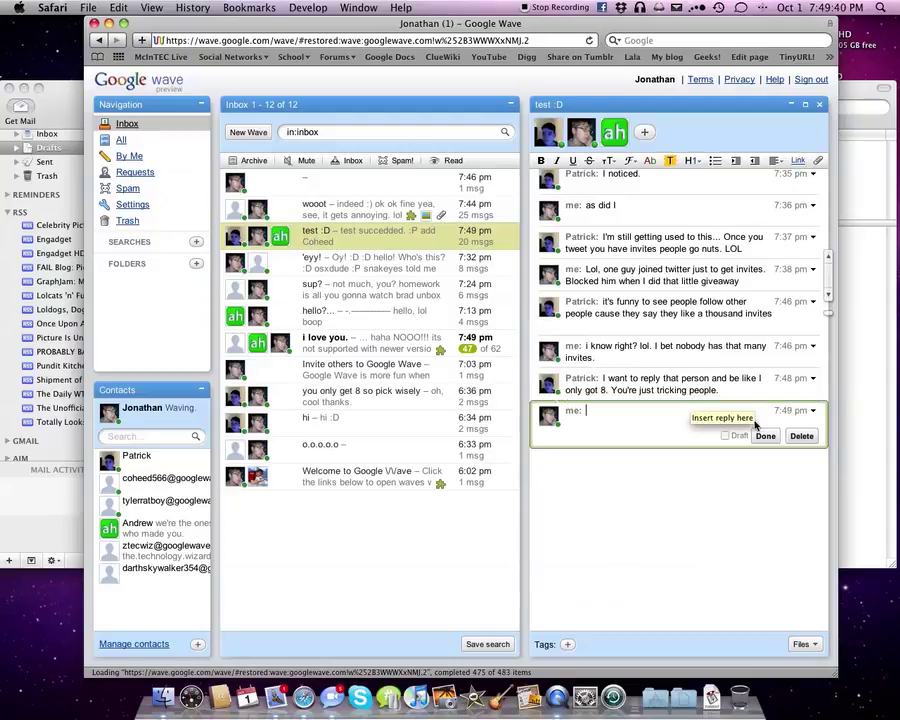
pyautogui.click(800, 436)
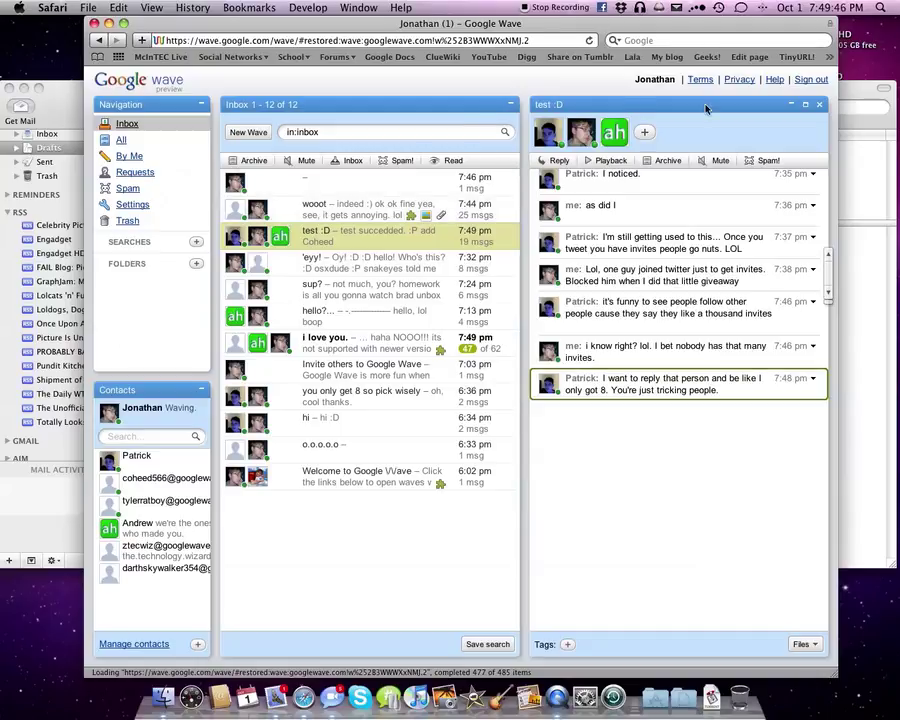
pyautogui.click(805, 106)
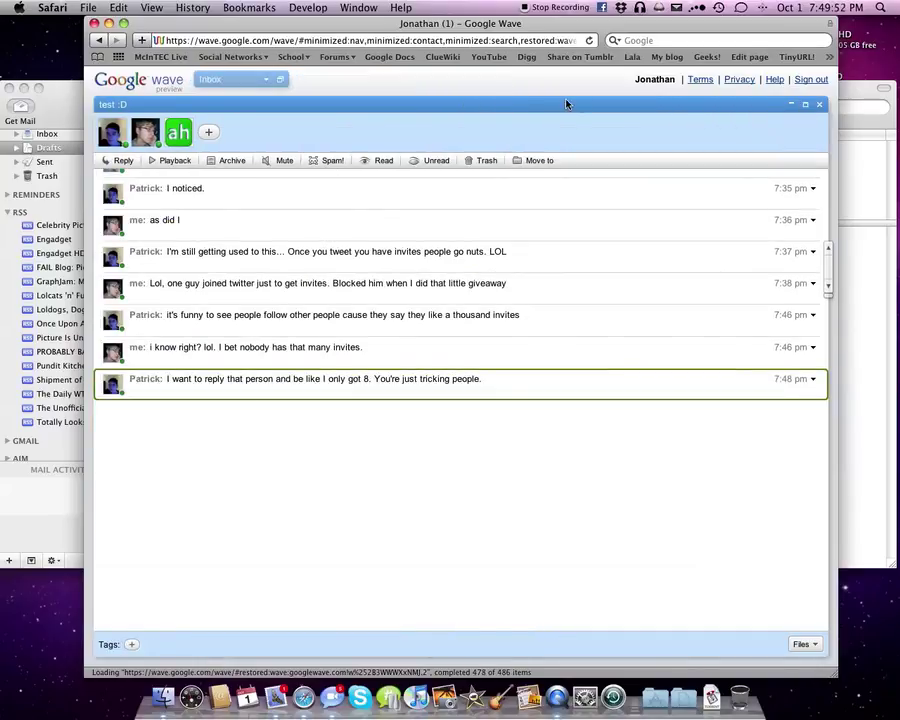
pyautogui.click(422, 84)
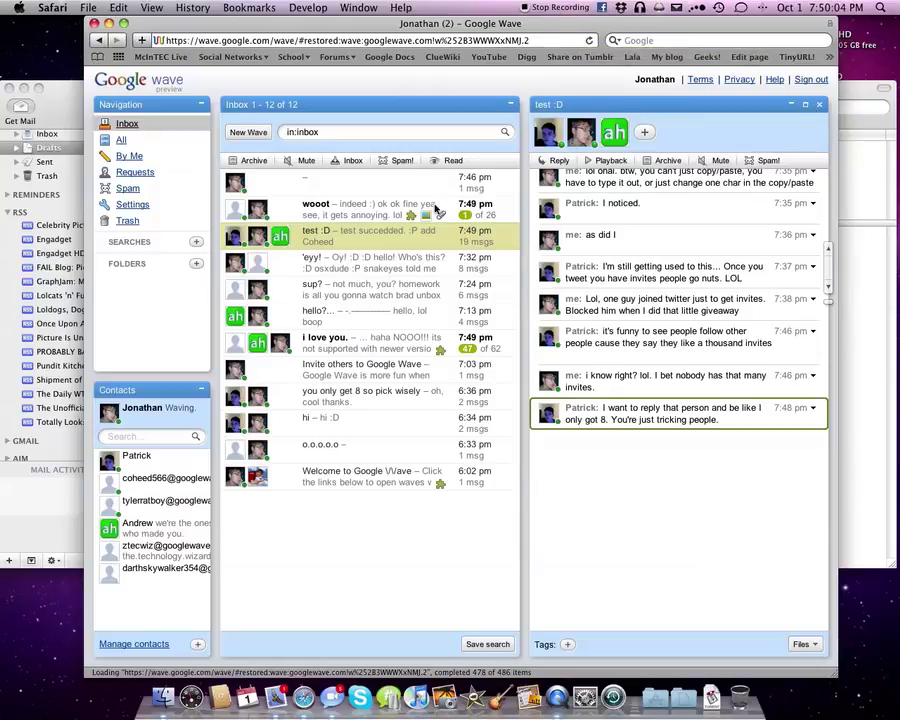
# - Check the invites left in the invitations wave, then open the untitled 7:46 pm wave
pyautogui.click(352, 372)
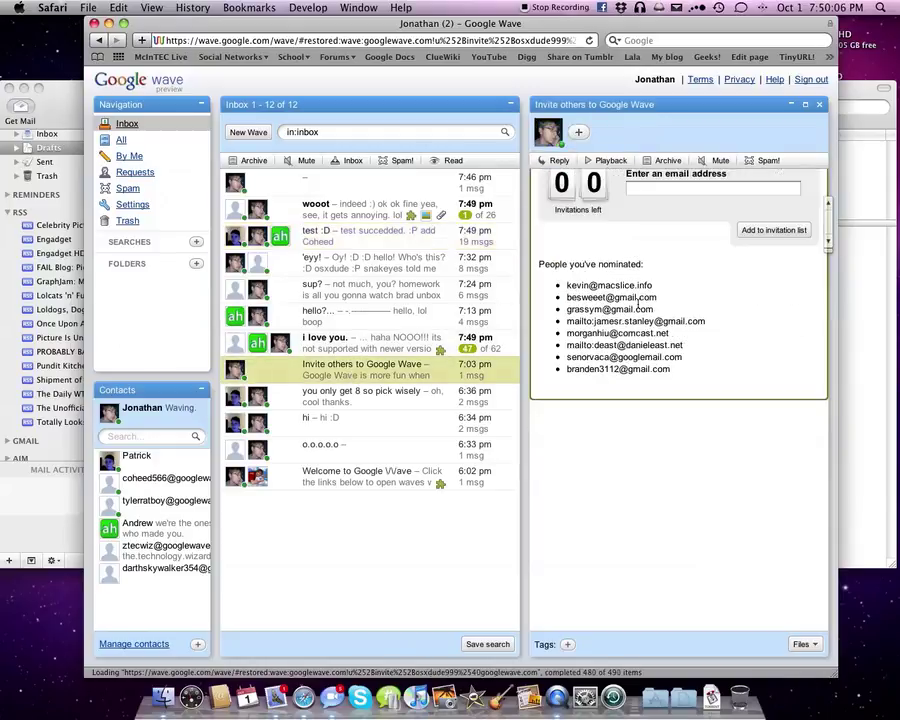
pyautogui.click(335, 188)
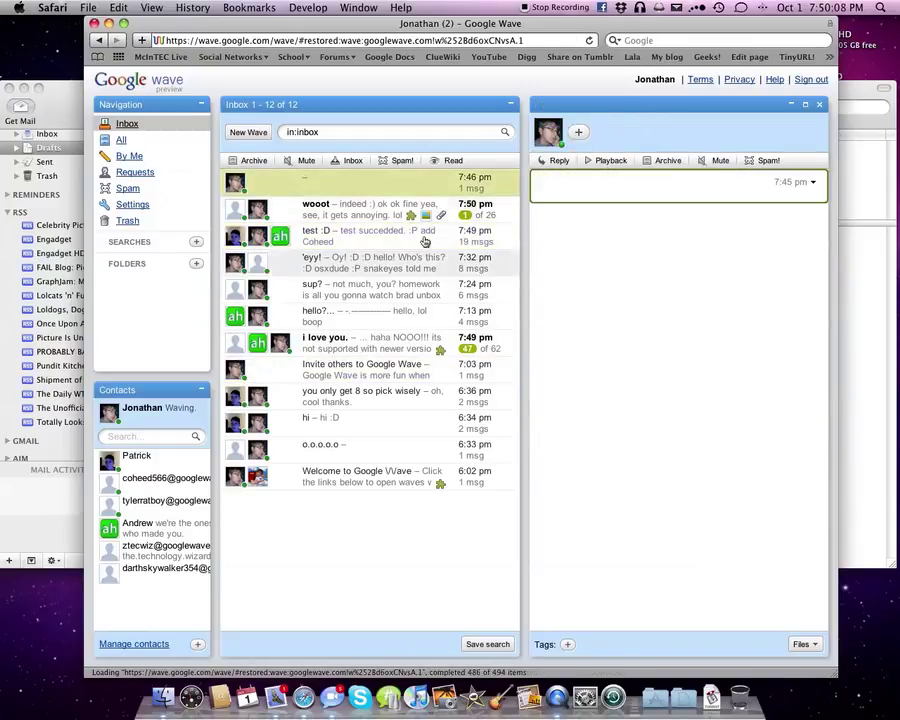